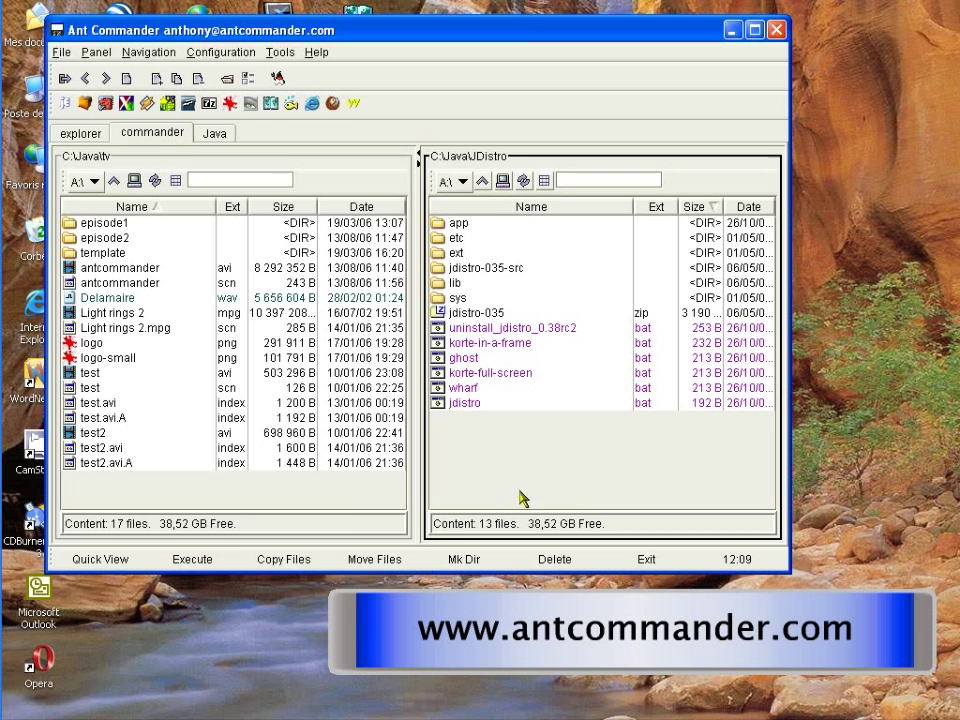
- Make the C:\Java\tv listing active and switch to the Java workspace
{"action": "left_click", "coordinate": [345, 507]}
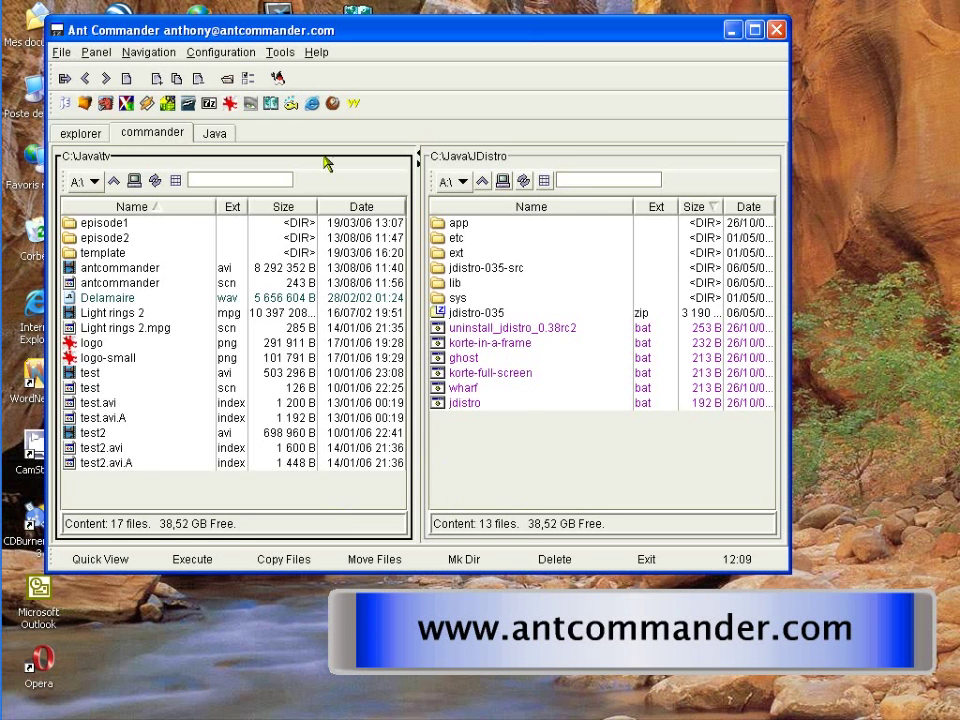
{"action": "left_click", "coordinate": [214, 140]}
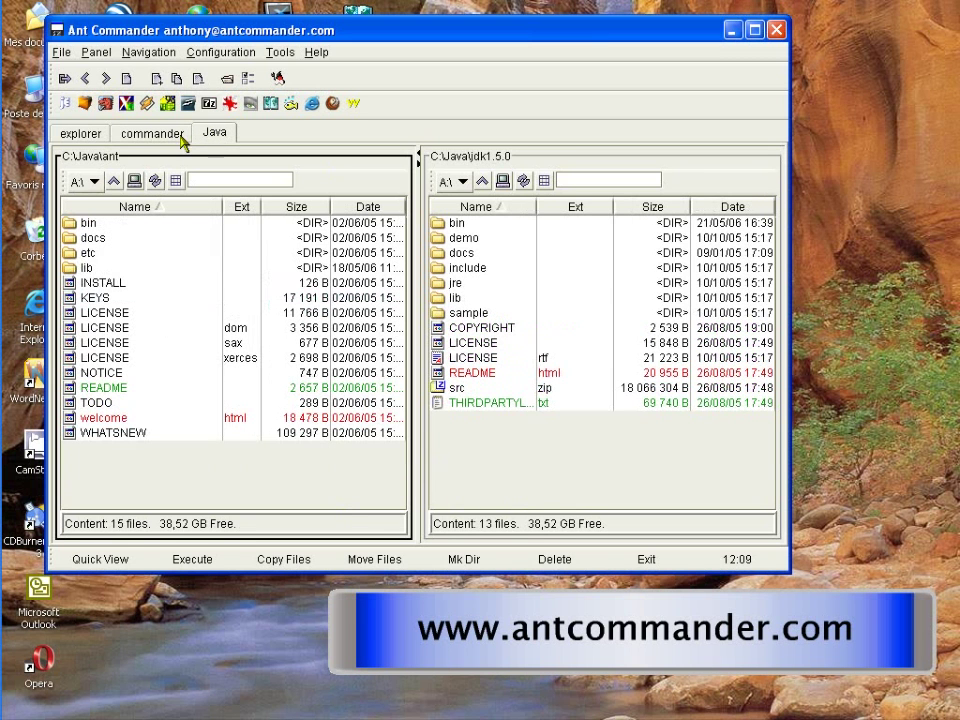
- From the explorer workspace, add GoogleEarth.exe to the toolbar as a quick-launch shortcut
{"action": "left_click", "coordinate": [90, 138]}
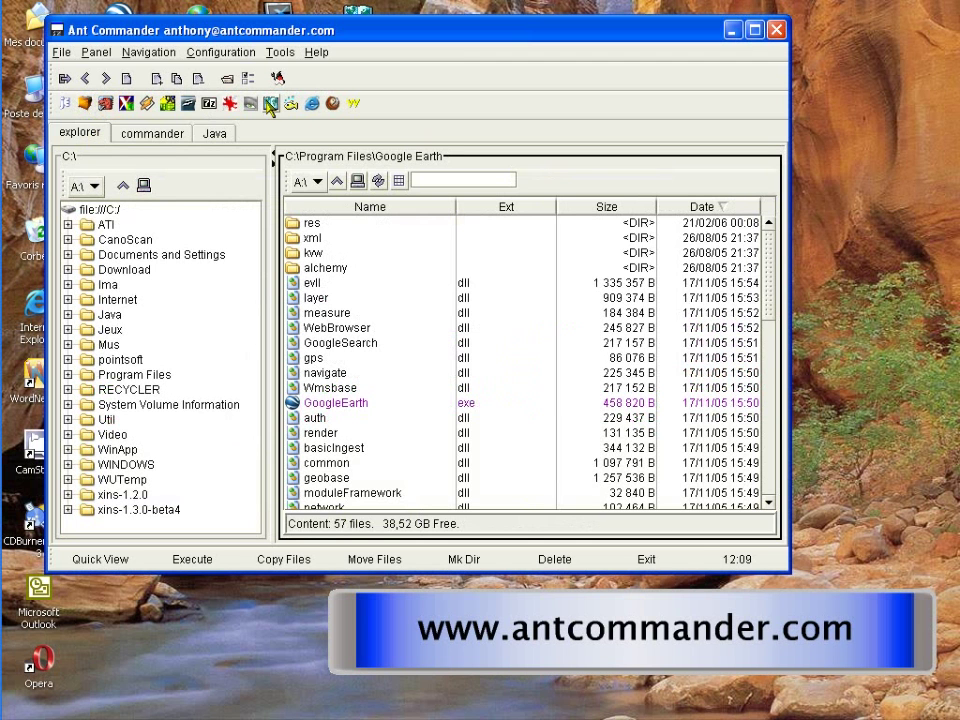
{"action": "left_click", "coordinate": [368, 406]}
{"action": "right_click", "coordinate": [368, 403]}
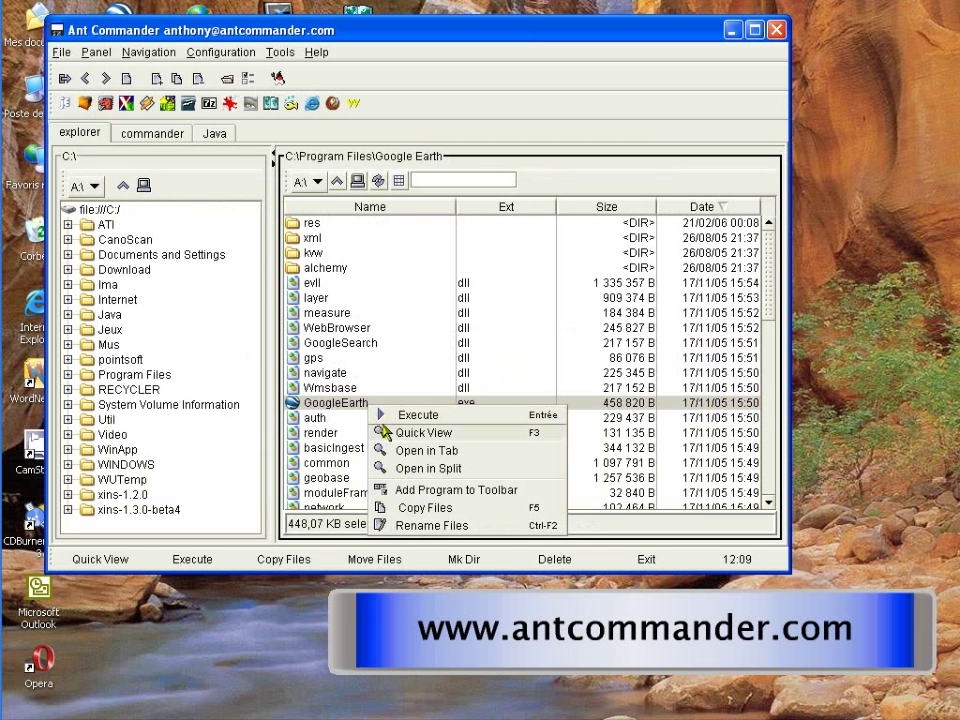
{"action": "left_click", "coordinate": [441, 490]}
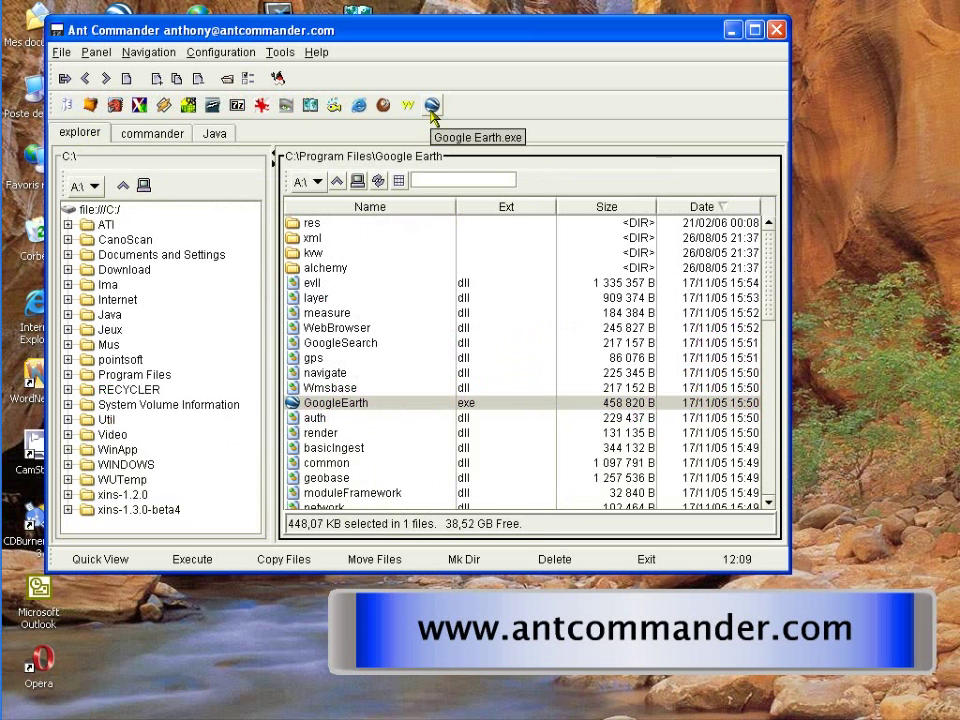
- Go to the commander workspace and open the jdistro-035.zip archive
{"action": "left_click", "coordinate": [208, 133]}
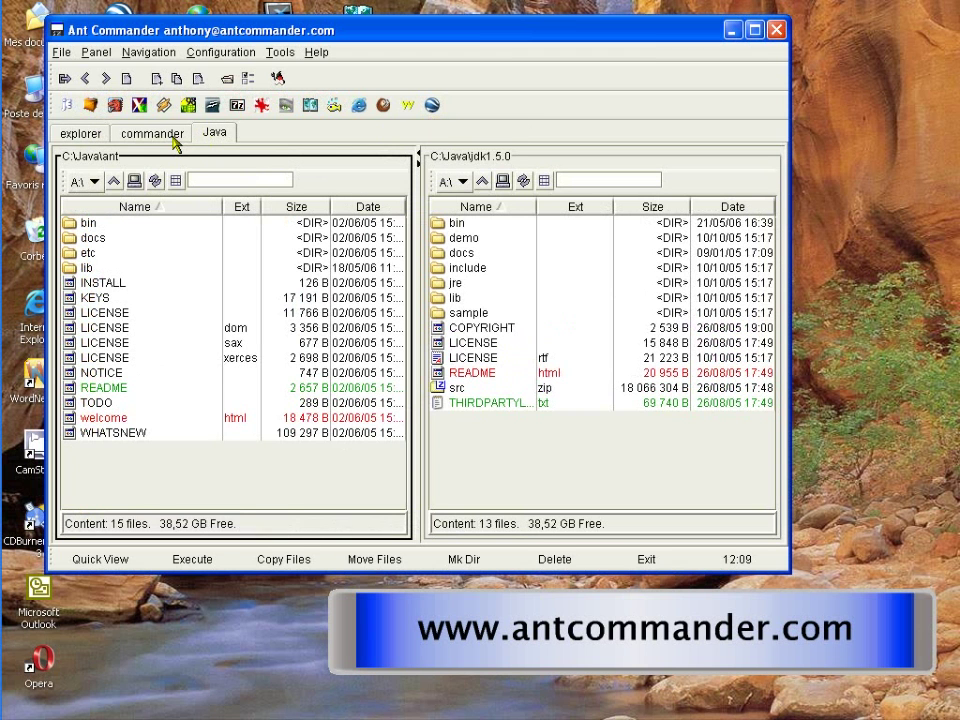
{"action": "left_click", "coordinate": [177, 139]}
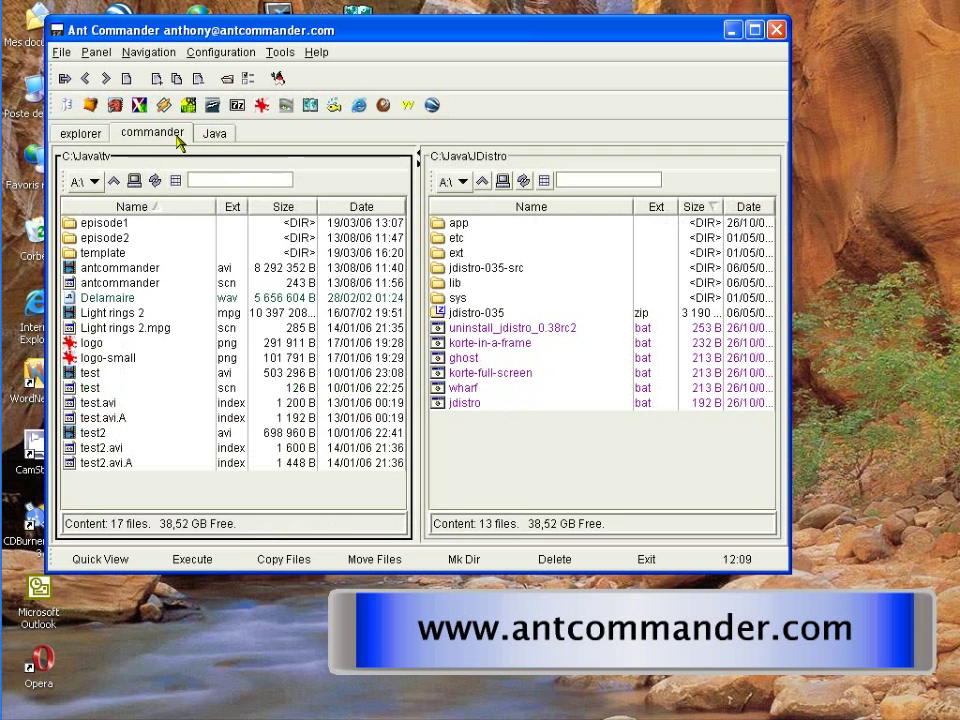
{"action": "double_click", "coordinate": [487, 313]}
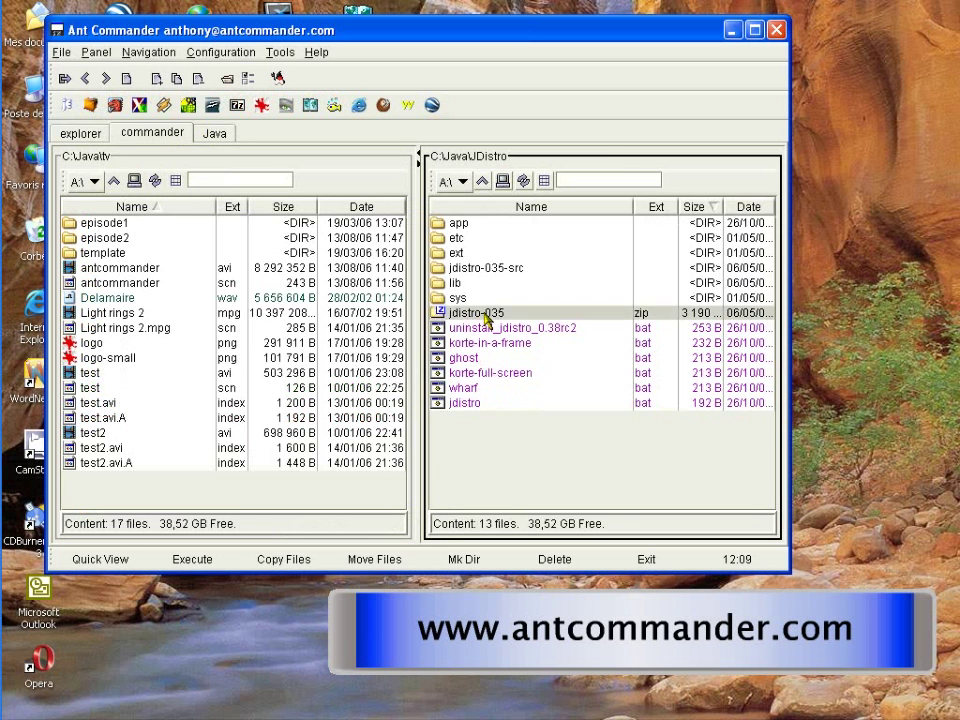
- Browse through jdistro-035, src, org, jdesktop and jdic into the tray folder
{"action": "double_click", "coordinate": [458, 223]}
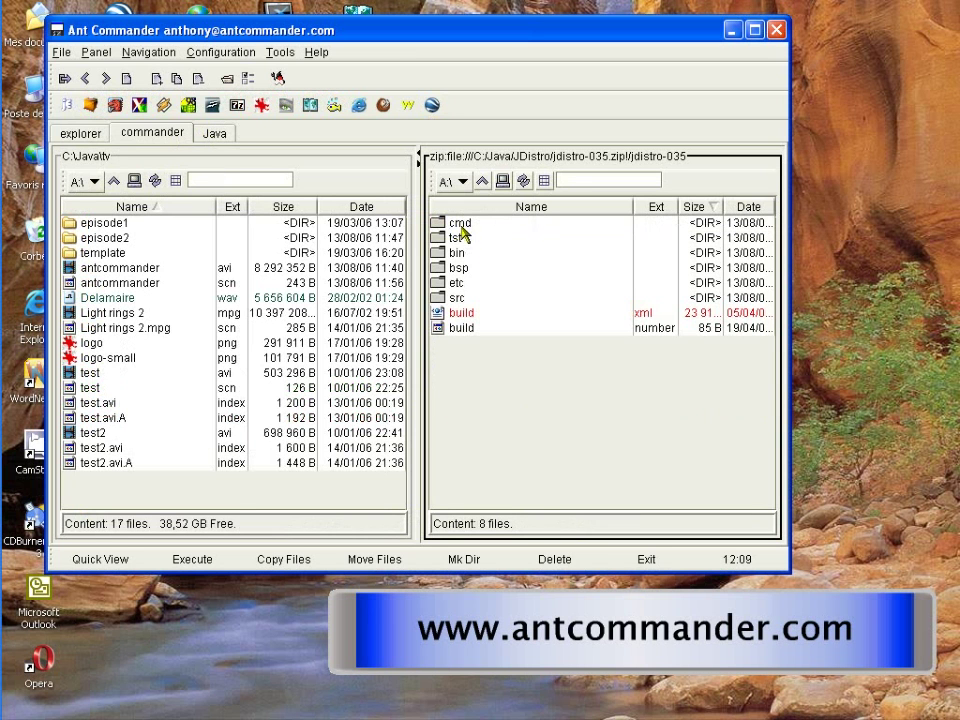
{"action": "double_click", "coordinate": [480, 297]}
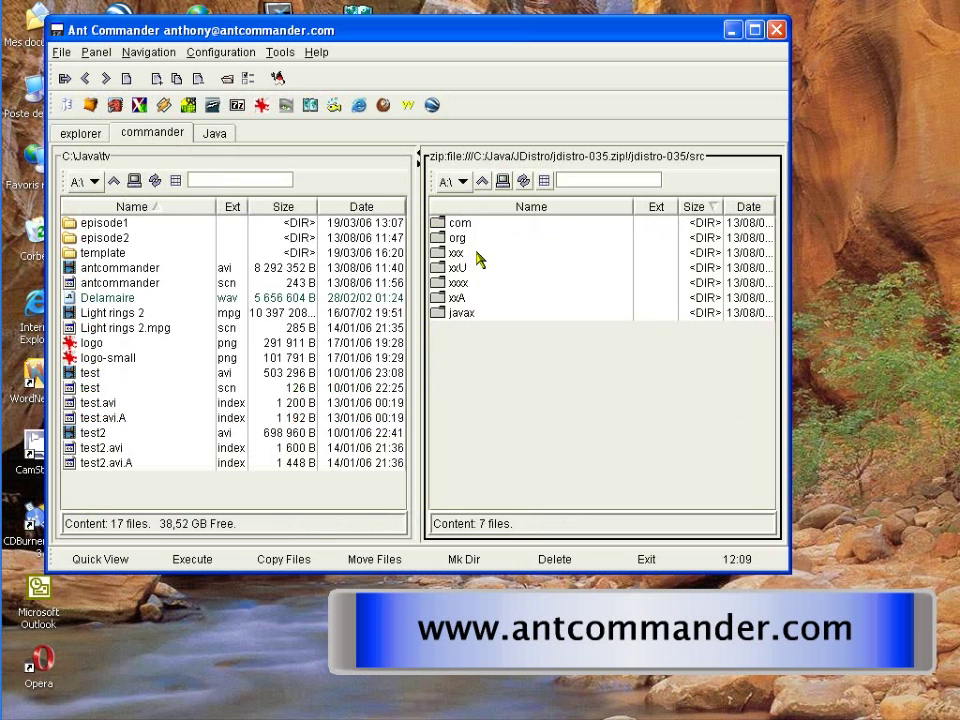
{"action": "left_click", "coordinate": [477, 251]}
{"action": "double_click", "coordinate": [478, 234]}
{"action": "double_click", "coordinate": [478, 226]}
{"action": "double_click", "coordinate": [478, 226]}
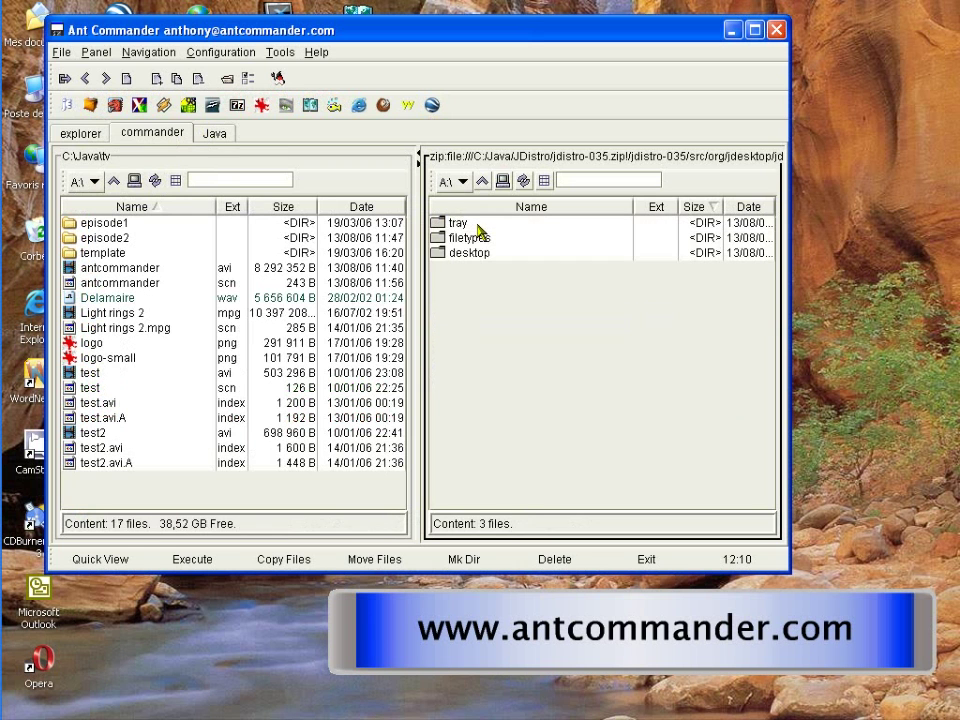
{"action": "double_click", "coordinate": [478, 224]}
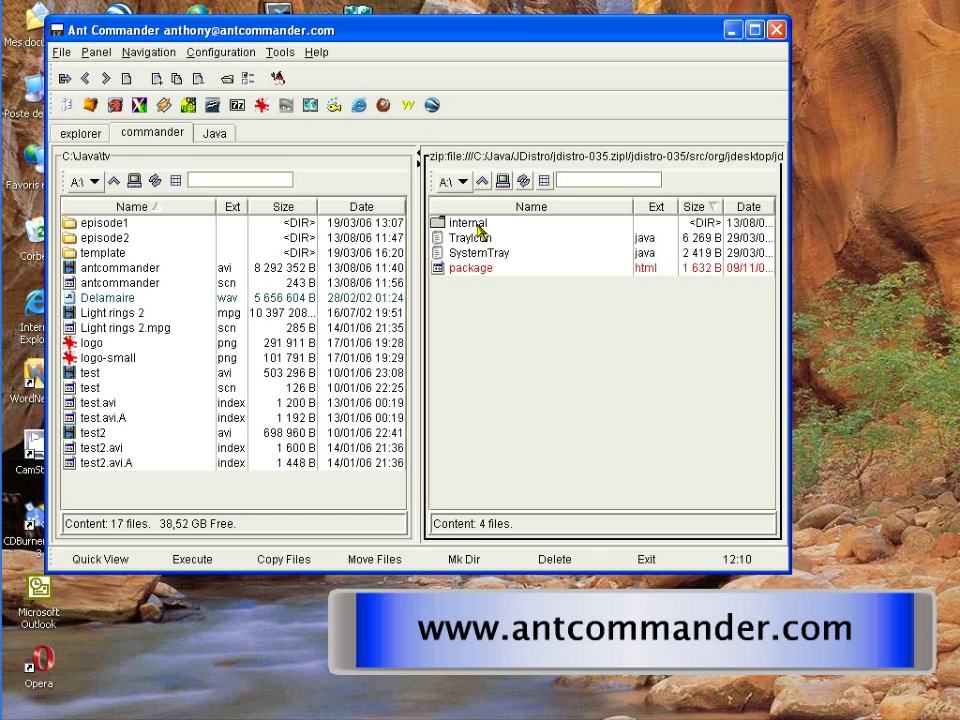
- Use the path bar's Parents menu to return the right panel to C:\Java\JDistro
{"action": "right_click", "coordinate": [474, 162]}
{"action": "mouse_move", "coordinate": [513, 226]}
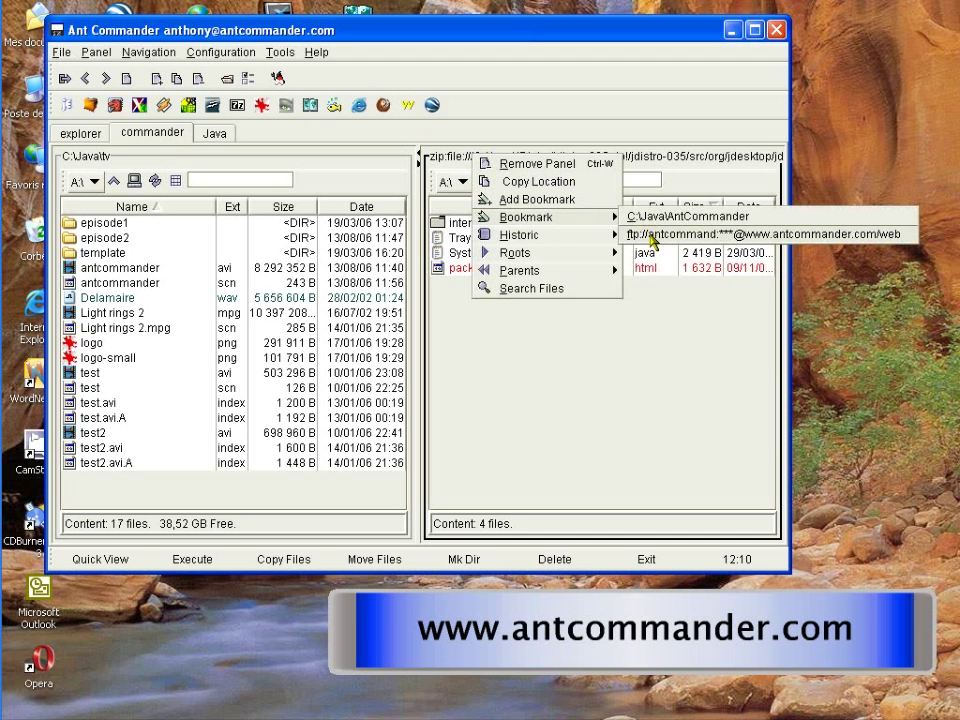
{"action": "mouse_move", "coordinate": [598, 243]}
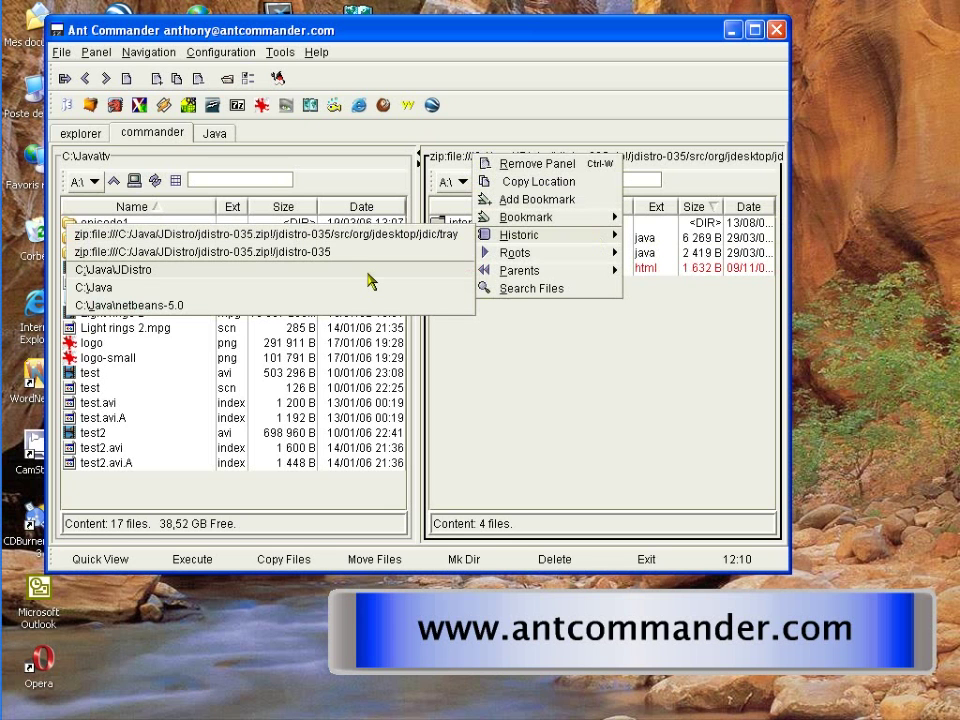
{"action": "mouse_move", "coordinate": [509, 258]}
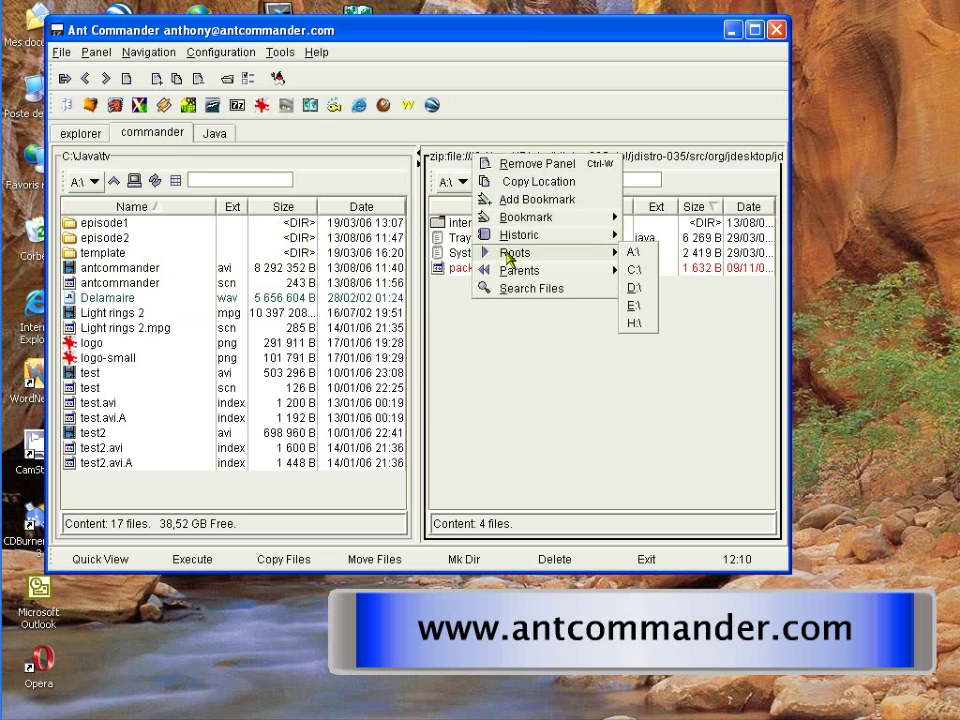
{"action": "mouse_move", "coordinate": [517, 279]}
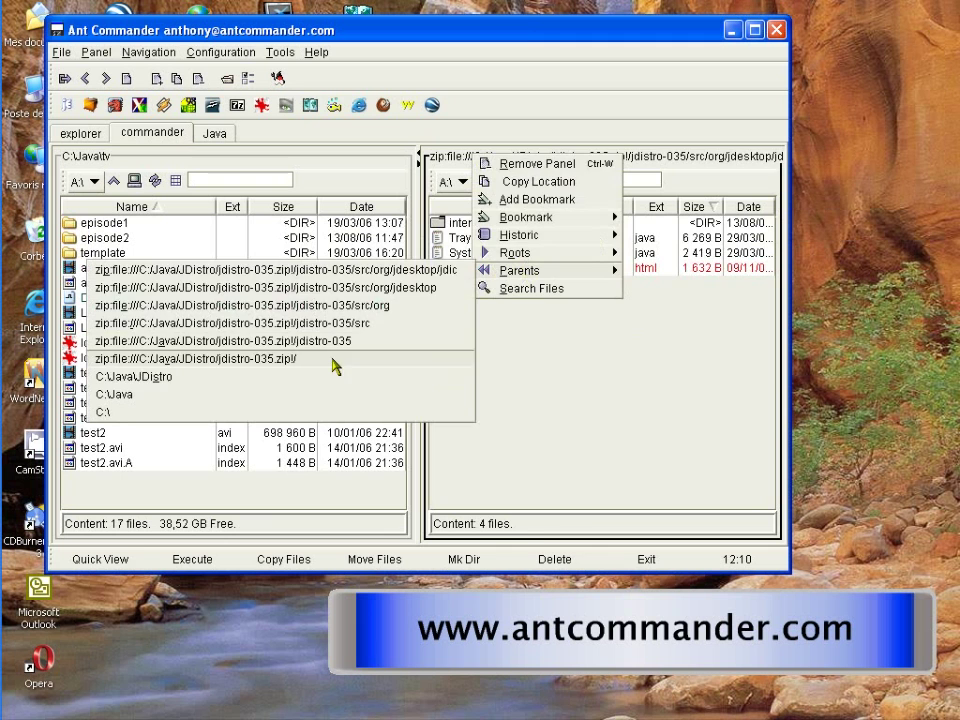
{"action": "left_click", "coordinate": [334, 378]}
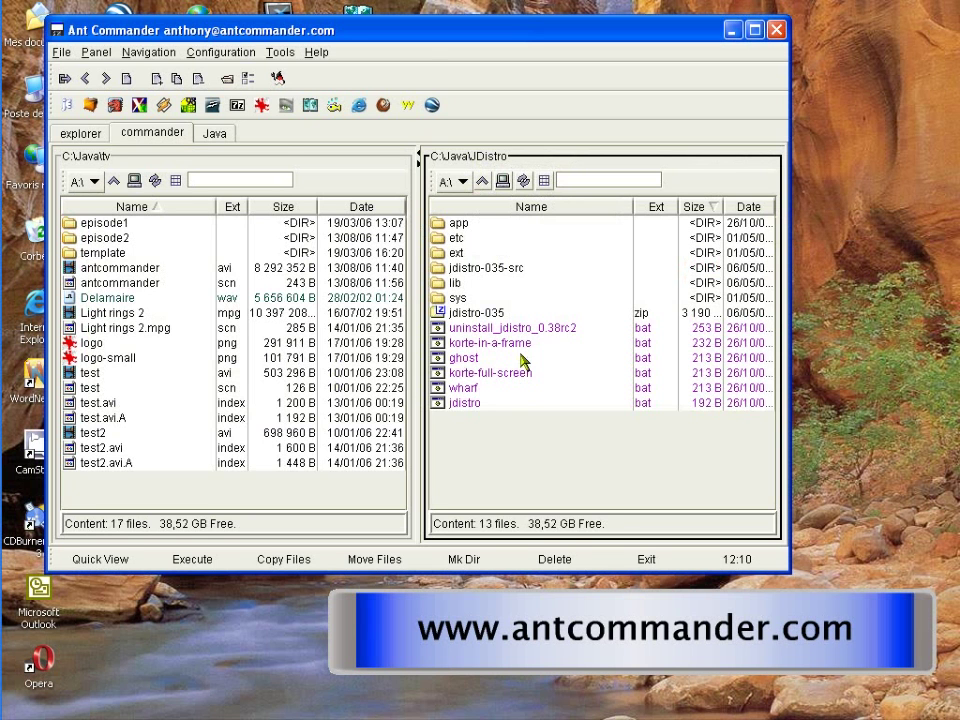
{"action": "left_click", "coordinate": [280, 52]}
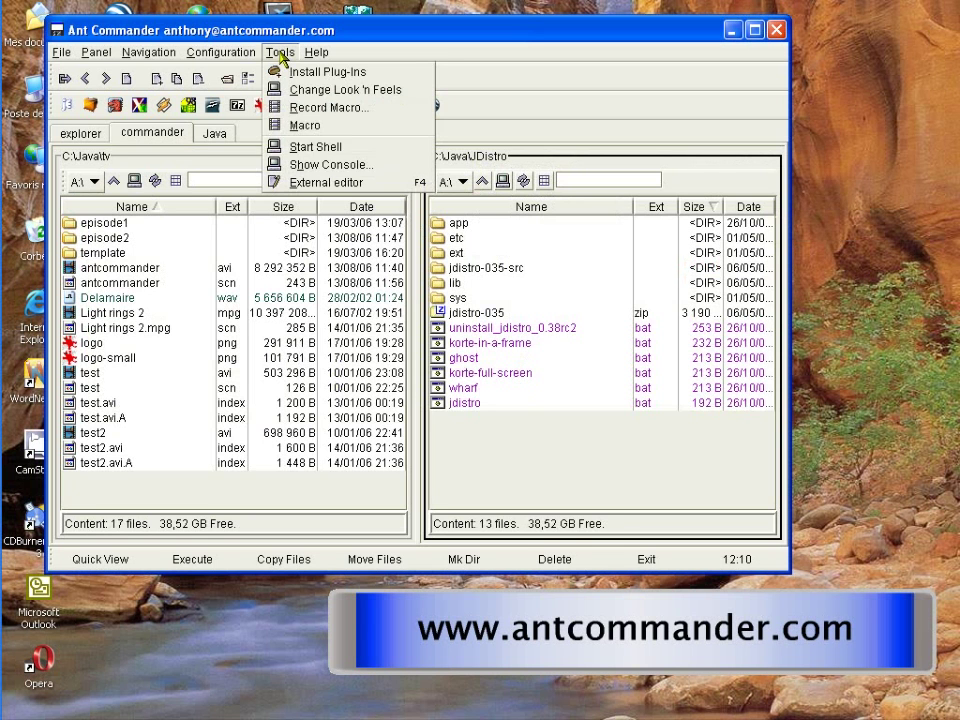
{"action": "left_click", "coordinate": [345, 150]}
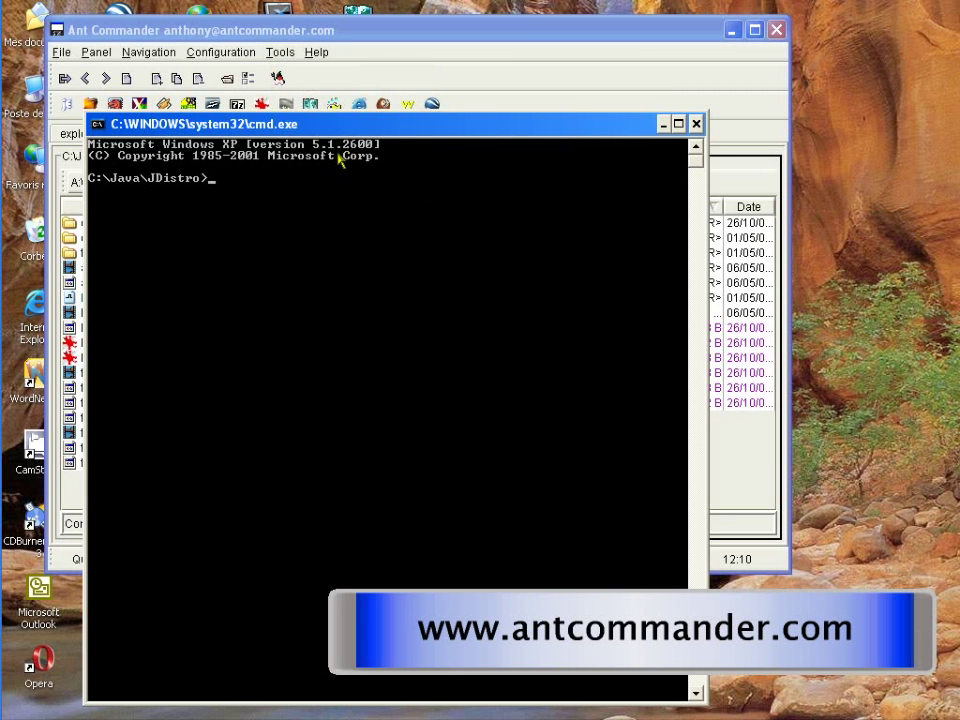
{"action": "left_click", "coordinate": [695, 124]}
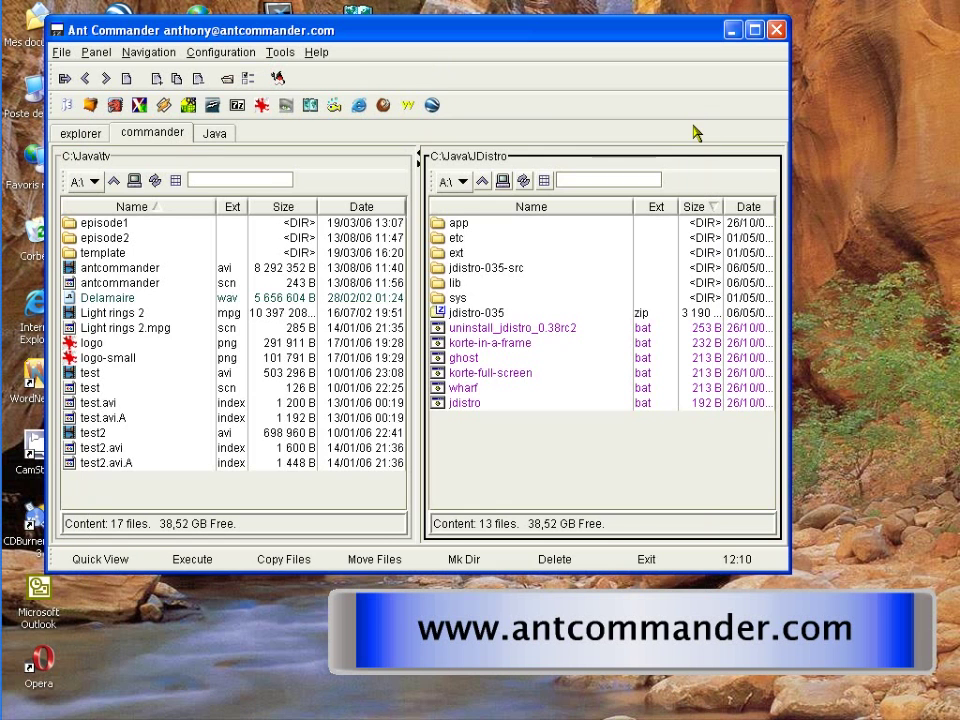
- Quick-view ghost.bat, close the preview, then open it in the external editor jEdit
{"action": "left_click", "coordinate": [505, 360]}
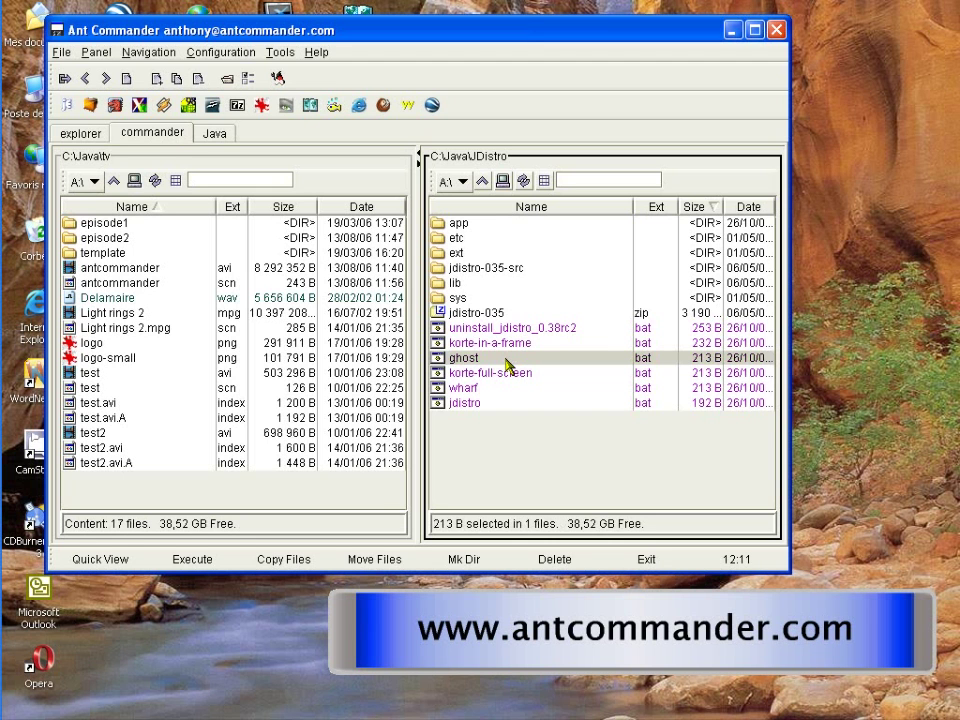
{"action": "key", "text": "F4"}
{"action": "key", "text": "Escape"}
{"action": "key", "text": "shift+F4"}
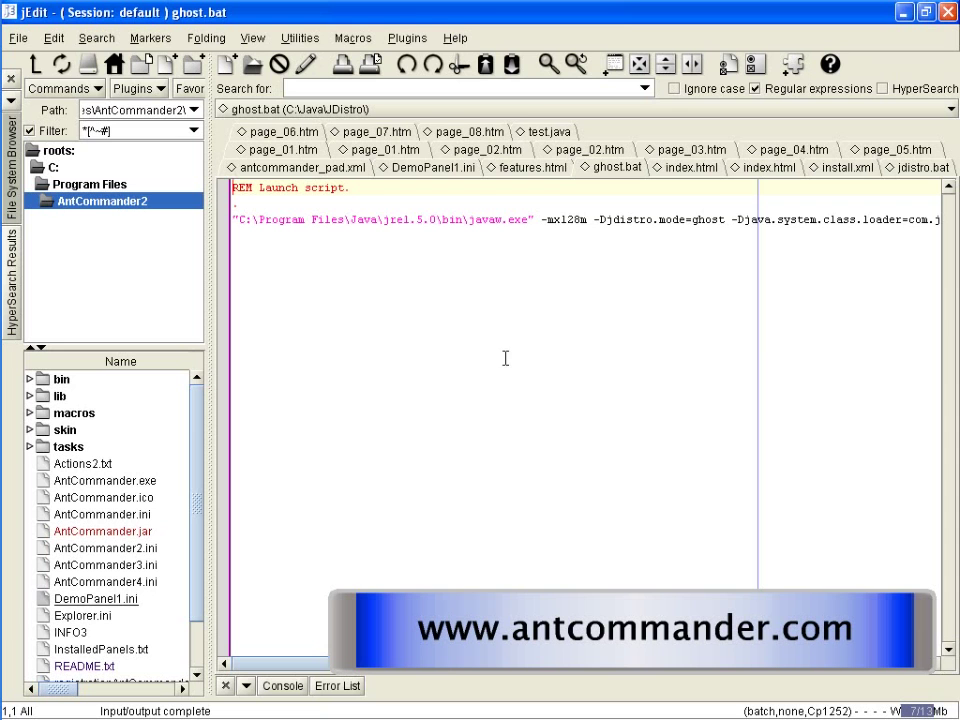
- Minimize jEdit and load the DemoPanel1 preferences configuration
{"action": "left_click", "coordinate": [905, 12]}
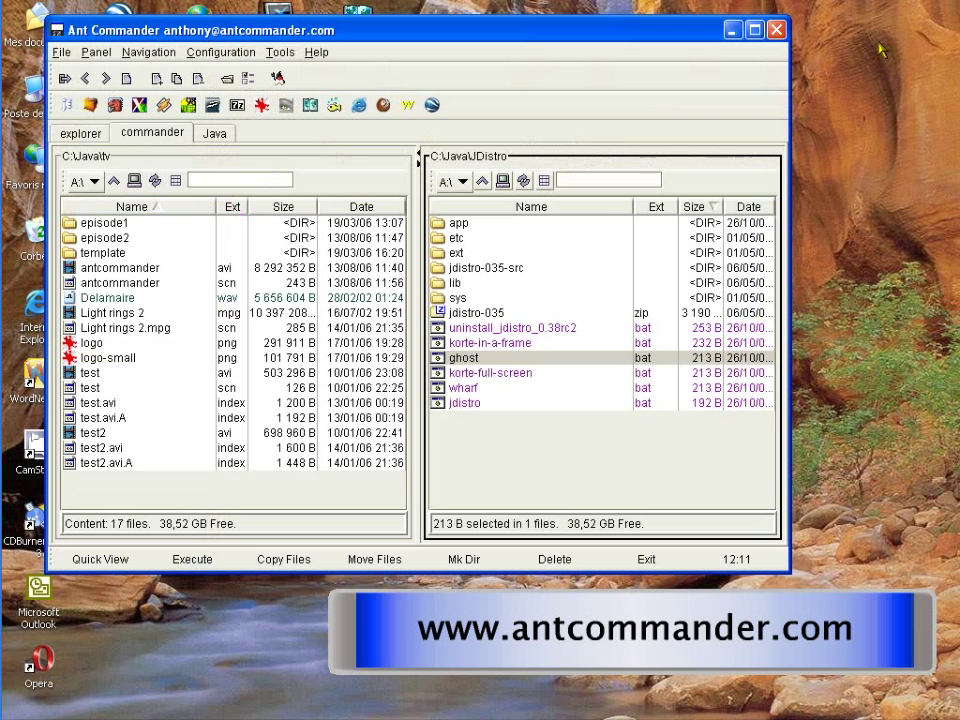
{"action": "left_click", "coordinate": [278, 54]}
{"action": "mouse_move", "coordinate": [238, 58]}
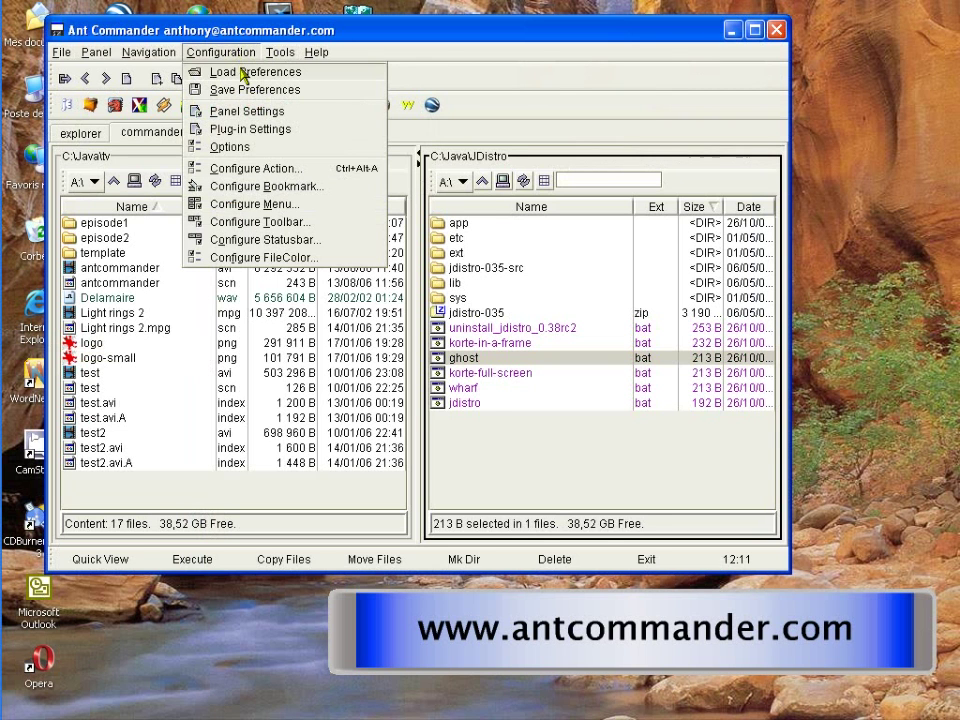
{"action": "left_click", "coordinate": [243, 73]}
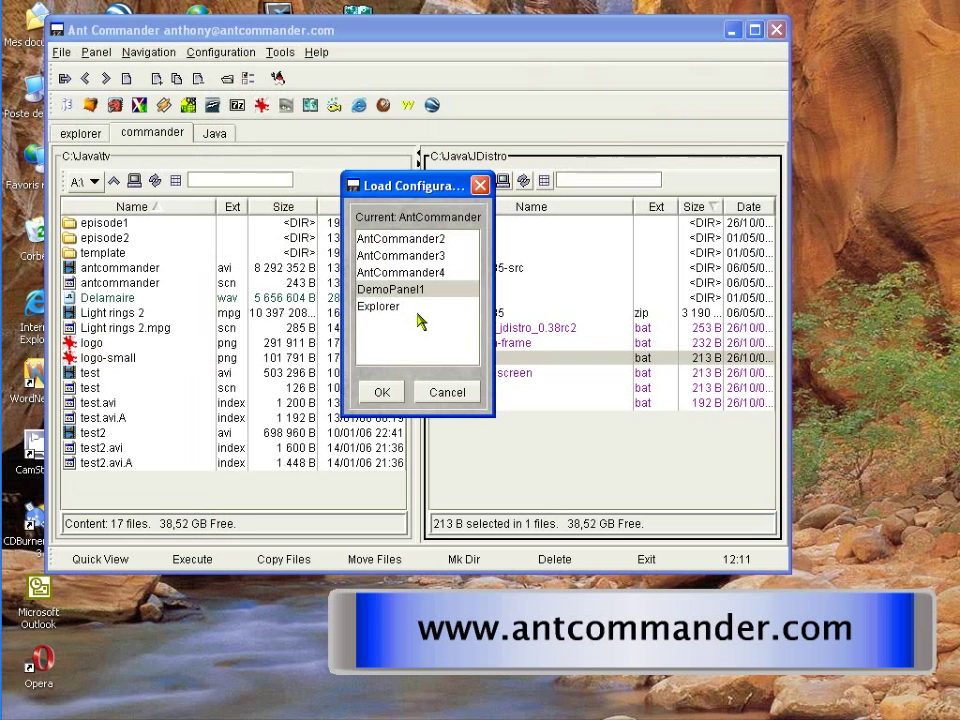
{"action": "left_click", "coordinate": [384, 393]}
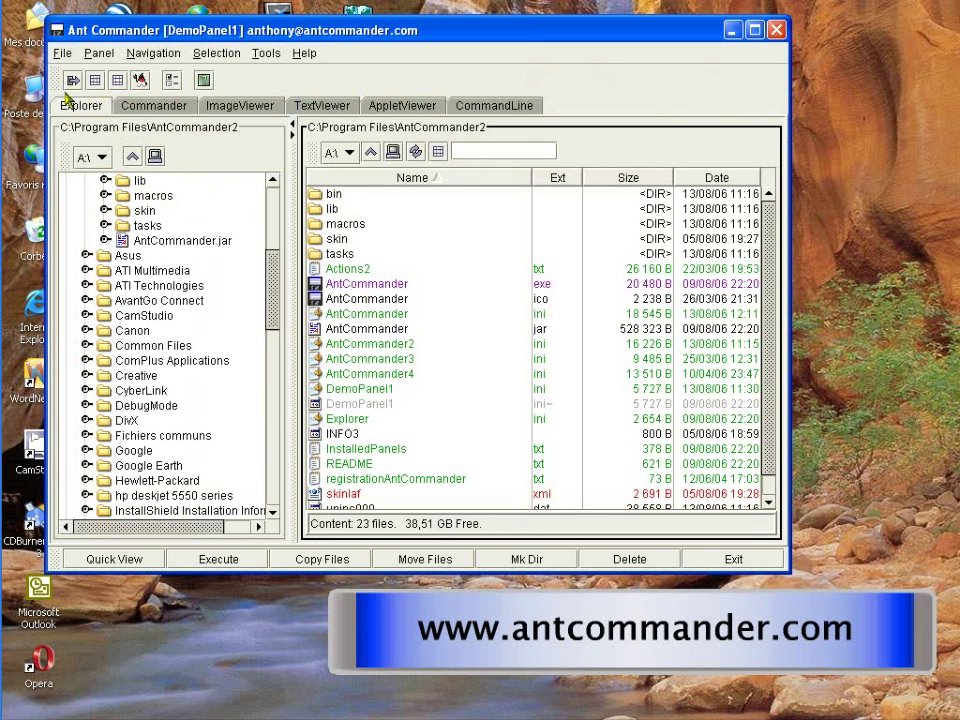
- Switch to the Commander tab and shrink the upper right file list to enlarge the actions panel
{"action": "left_click", "coordinate": [262, 55]}
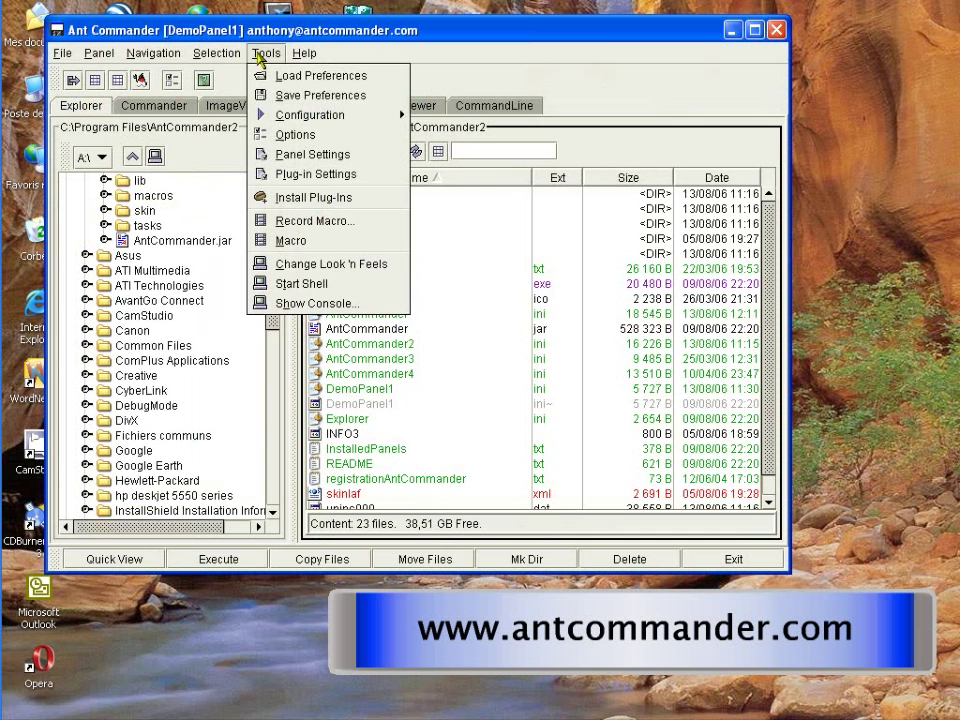
{"action": "left_click", "coordinate": [256, 57]}
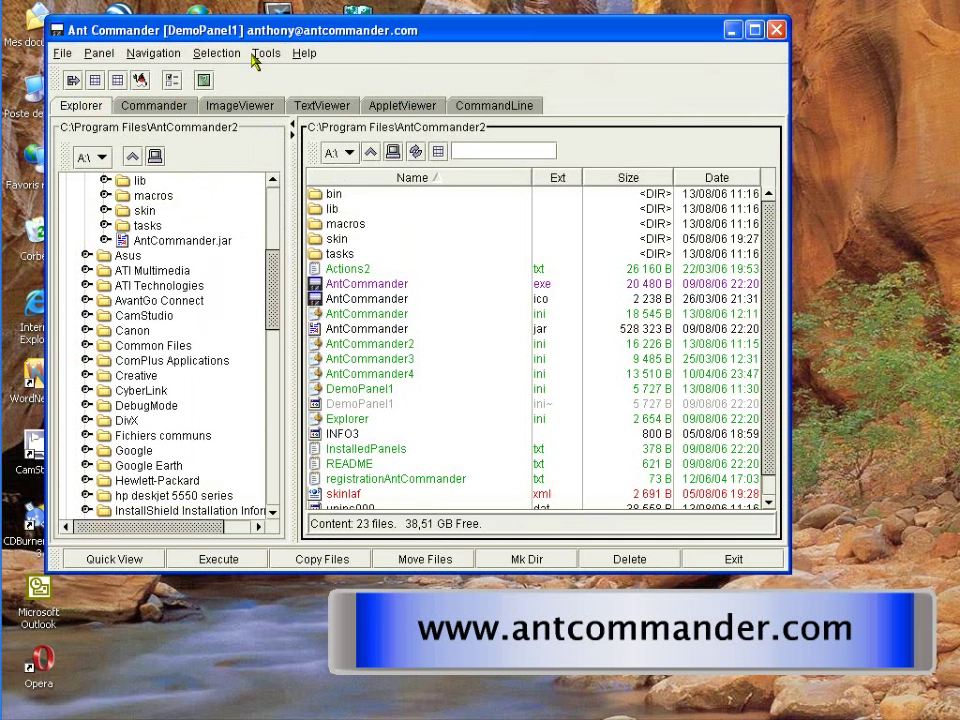
{"action": "left_click", "coordinate": [155, 106]}
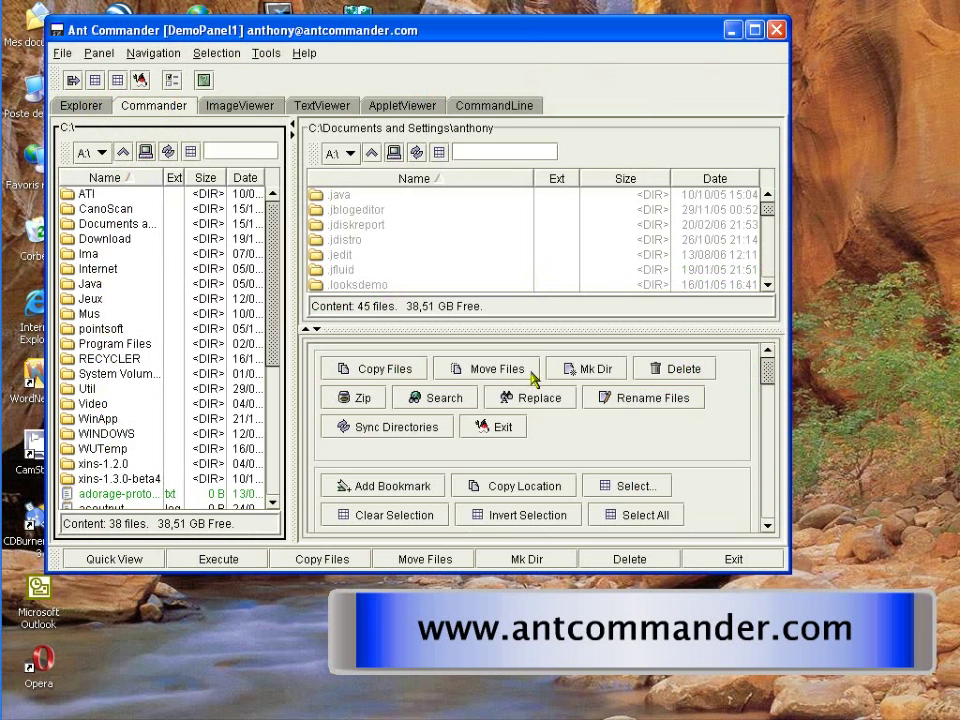
{"action": "left_click_drag", "start_coordinate": [534, 331], "coordinate": [534, 281]}
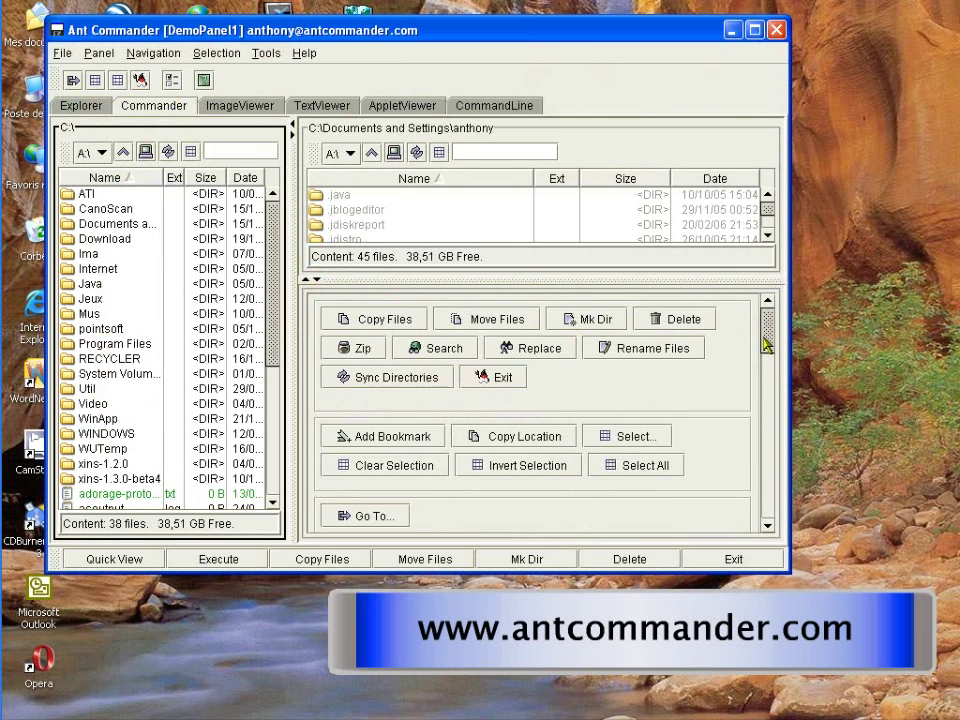
{"action": "mouse_move", "coordinate": [765, 375]}
{"action": "left_mouse_down"}
{"action": "mouse_move", "coordinate": [765, 396]}
{"action": "mouse_move", "coordinate": [770, 385]}
{"action": "left_mouse_up"}
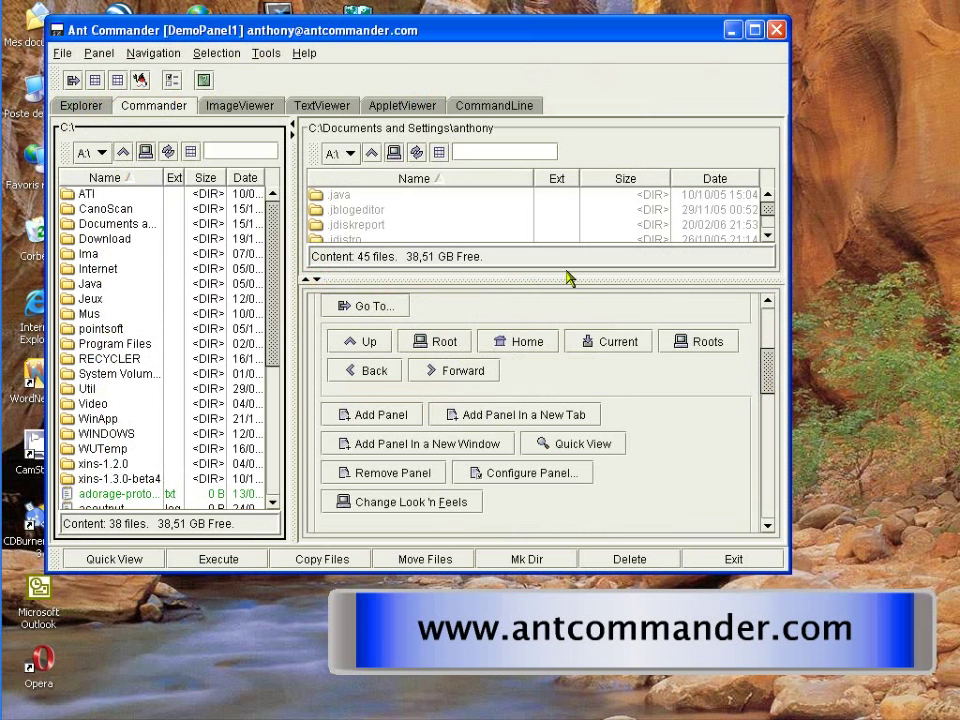
- In the ImageViewer, preview BeanAdd24.gif, step up to About16.gif, and settle on ClearSelection24.gif
{"action": "left_click", "coordinate": [234, 110]}
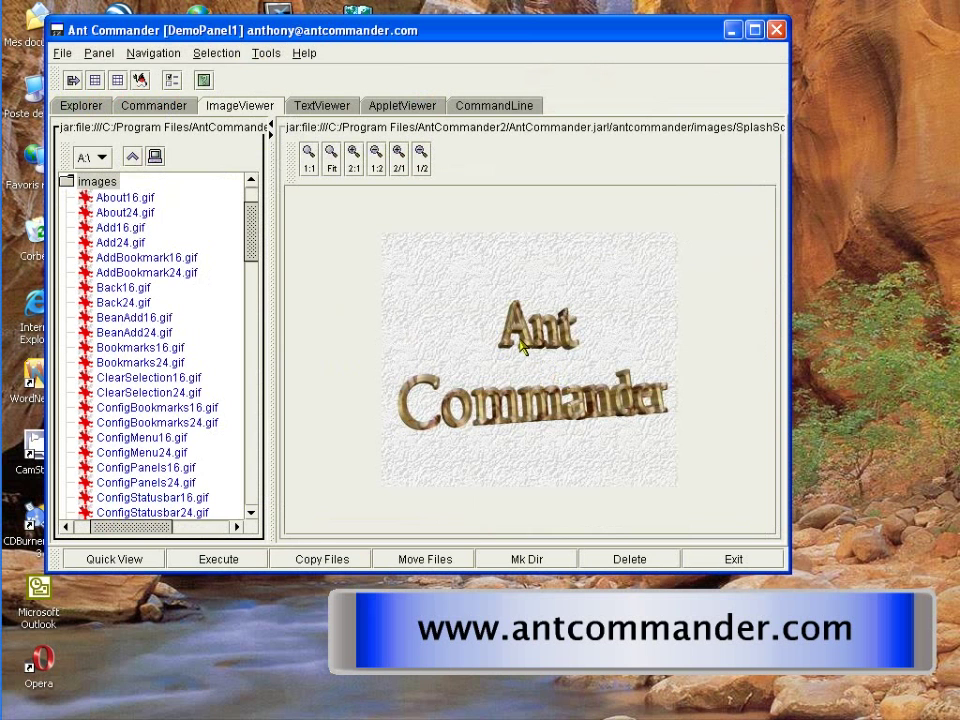
{"action": "left_click", "coordinate": [127, 333]}
{"action": "left_click", "coordinate": [123, 392]}
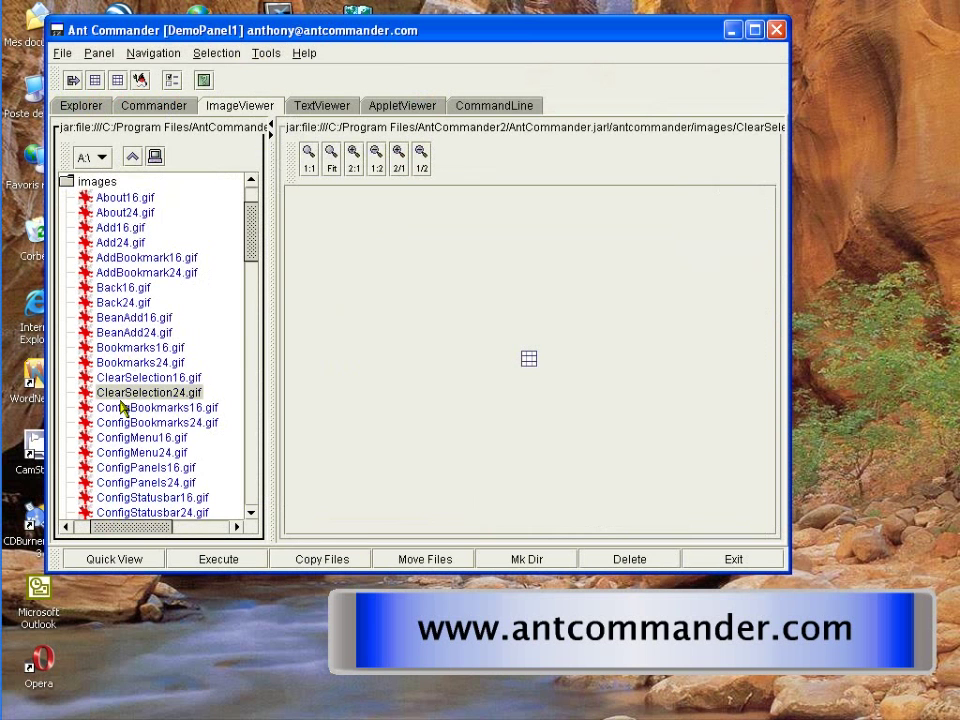
{"action": "key", "text": "Up"}
{"action": "key", "text": "Up"}
{"action": "key", "text": "Up"}
{"action": "key", "text": "Up"}
{"action": "key", "text": "Up"}
{"action": "key", "text": "Up"}
{"action": "key", "text": "Up"}
{"action": "key", "text": "Up"}
{"action": "key", "text": "Up"}
{"action": "key", "text": "Up"}
{"action": "key", "text": "Up"}
{"action": "key", "text": "Up"}
{"action": "key", "text": "Up"}
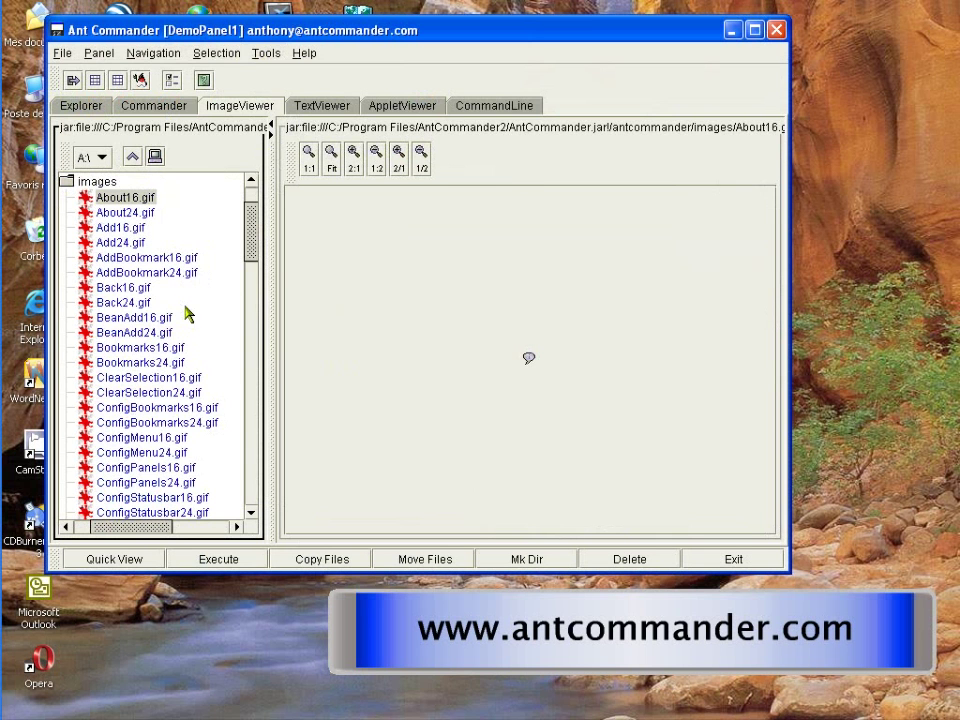
{"action": "left_click", "coordinate": [123, 392]}
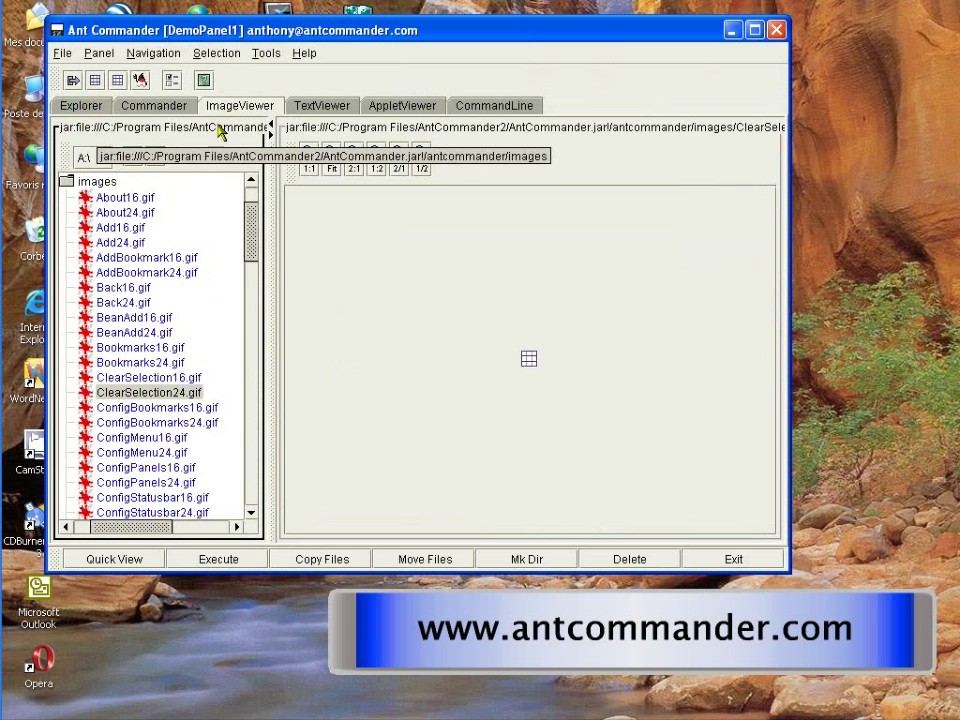
- View README.txt in the TextViewer and try a search, then cancel it
{"action": "left_click", "coordinate": [325, 106]}
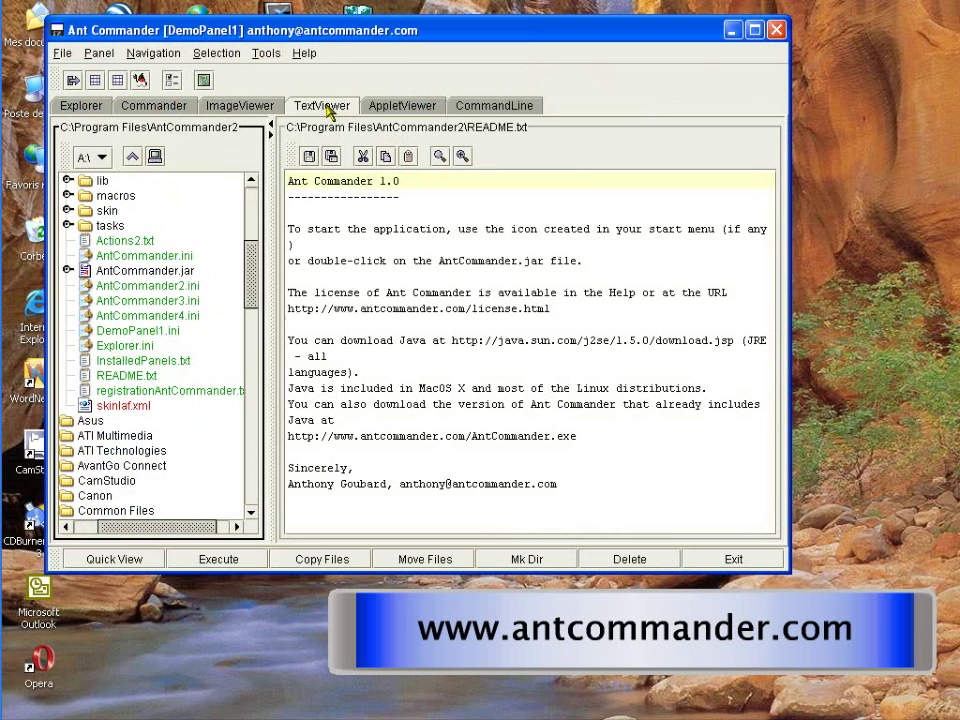
{"action": "left_click", "coordinate": [358, 308]}
{"action": "key", "text": "ctrl+f"}
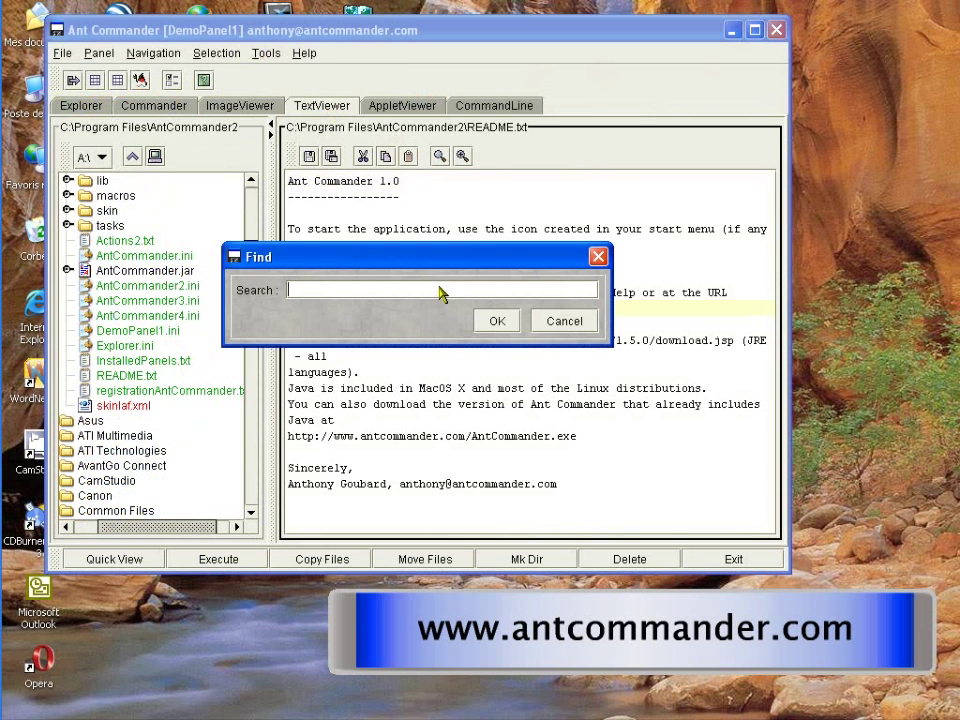
{"action": "left_click", "coordinate": [495, 319]}
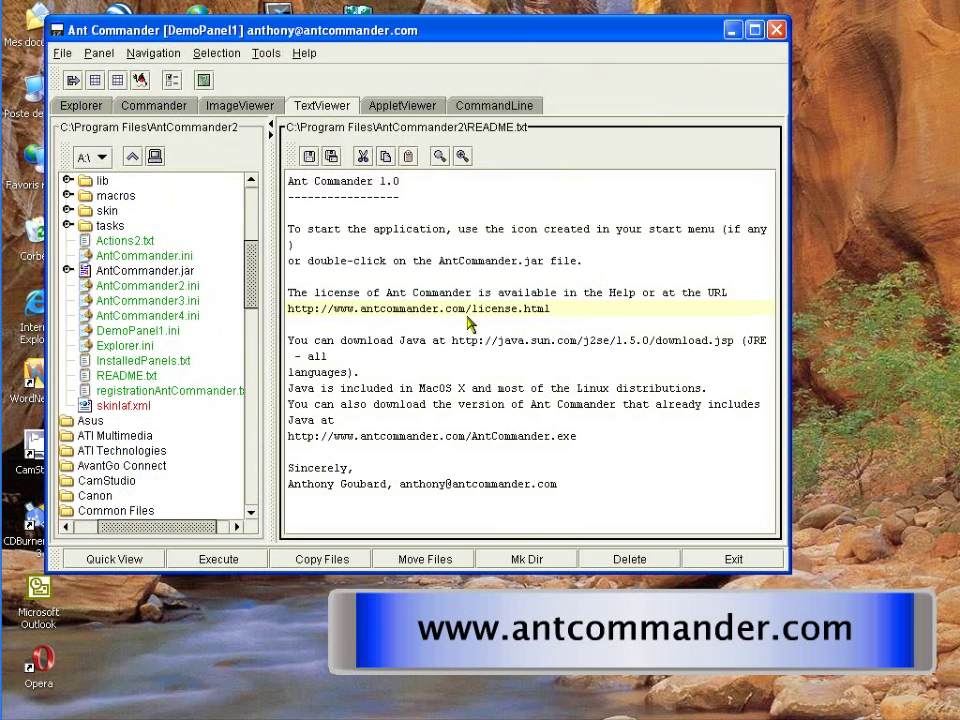
- Display AntCommander.ini, AntCommander2.ini, AntCommander3.ini and finally AntCommander4.ini in the viewer
{"action": "left_click", "coordinate": [253, 287]}
{"action": "left_click_drag", "start_coordinate": [253, 287], "coordinate": [253, 272]}
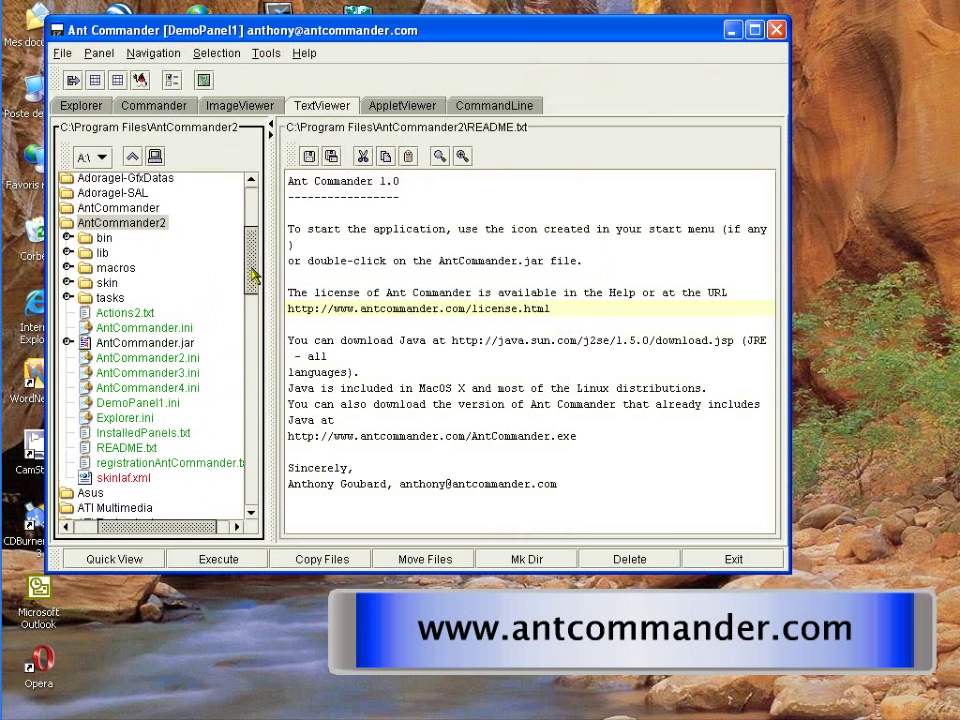
{"action": "left_click", "coordinate": [168, 335]}
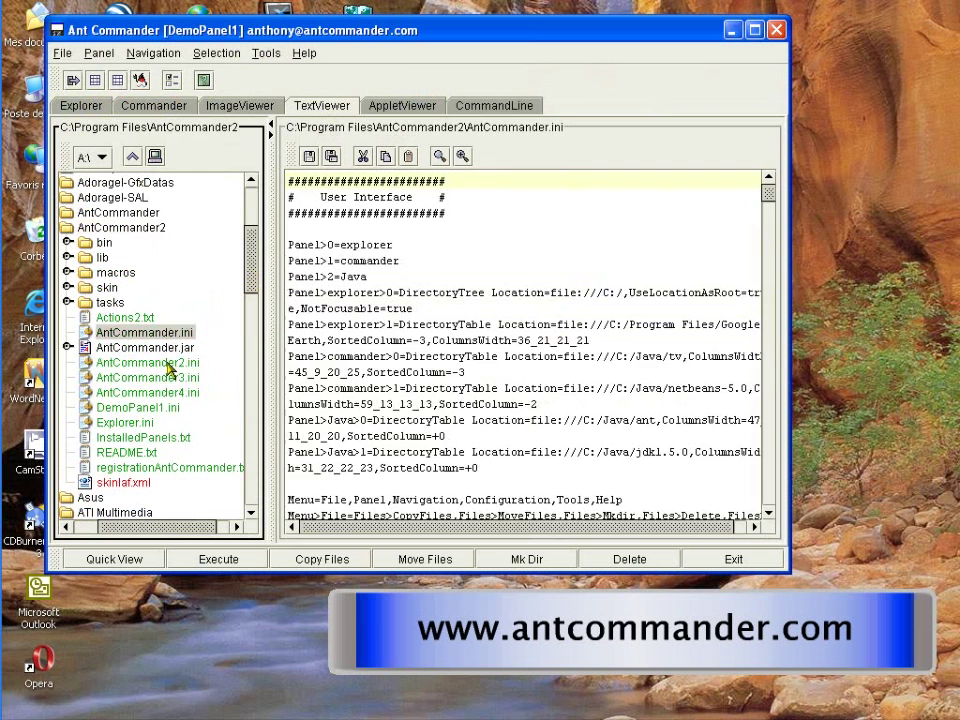
{"action": "left_click", "coordinate": [165, 363]}
{"action": "left_click", "coordinate": [168, 378]}
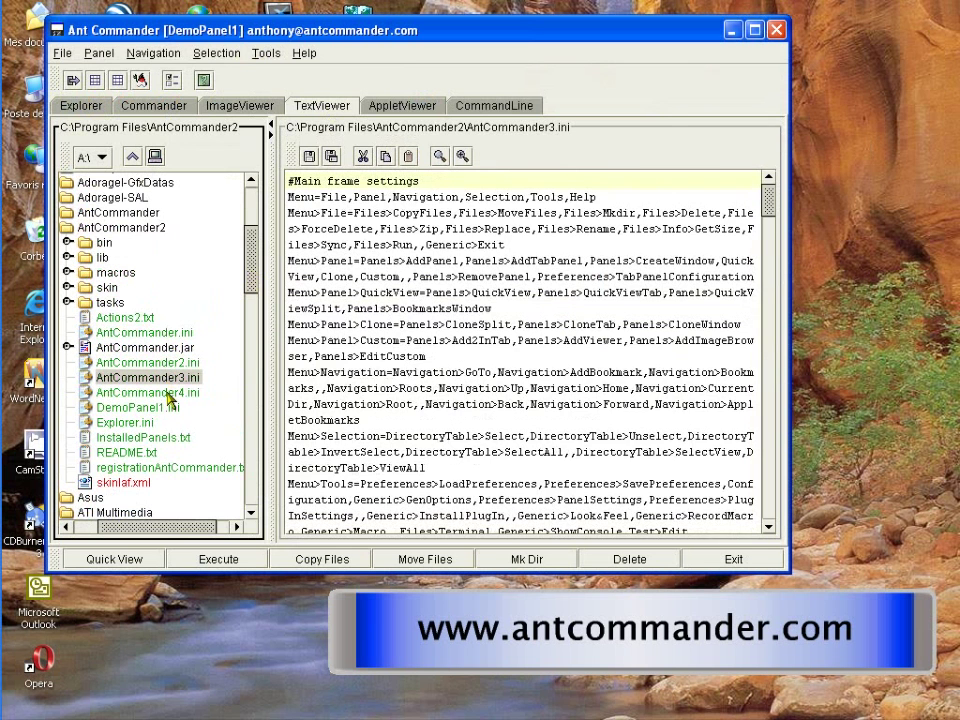
{"action": "left_click", "coordinate": [170, 394]}
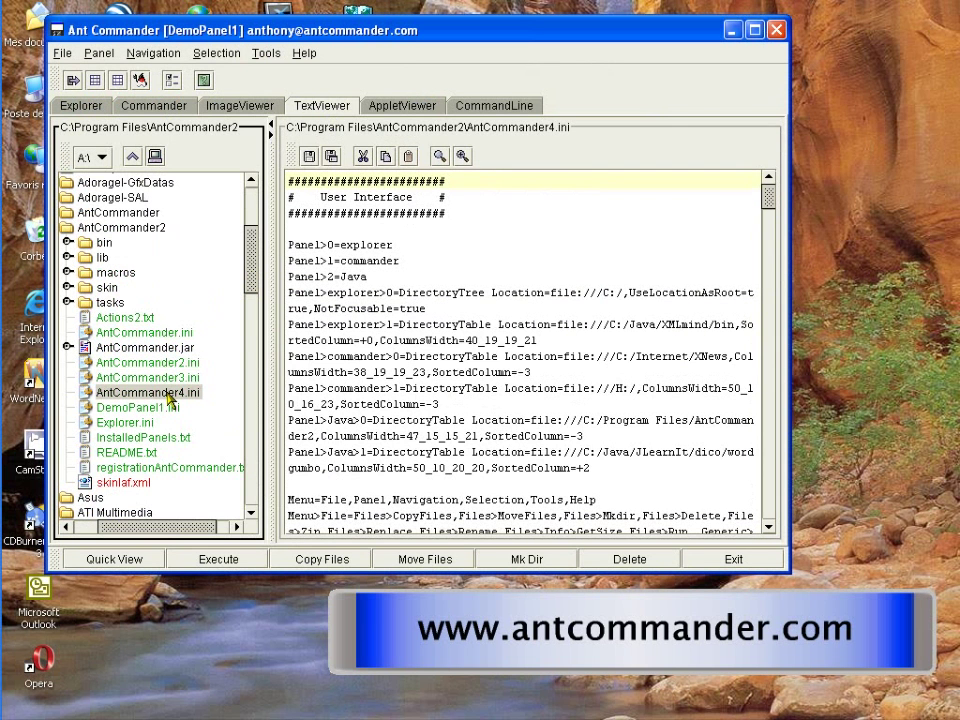
- In the AppletViewer, widen the applet area and rotate the hypercube, stopping its animation
{"action": "left_click", "coordinate": [383, 108]}
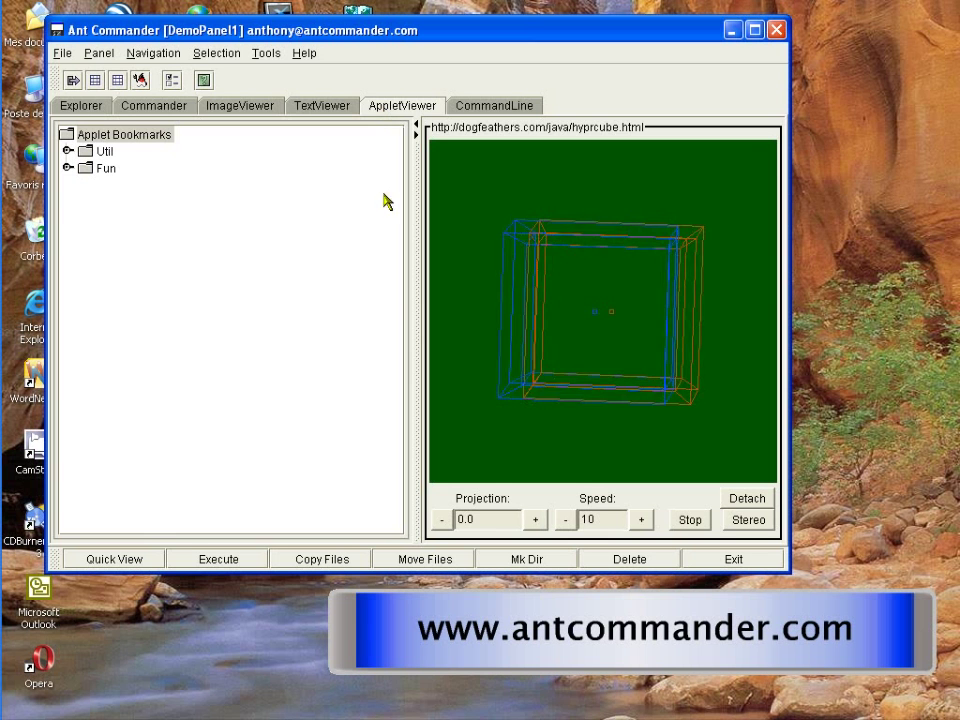
{"action": "left_click_drag", "start_coordinate": [416, 274], "coordinate": [358, 274]}
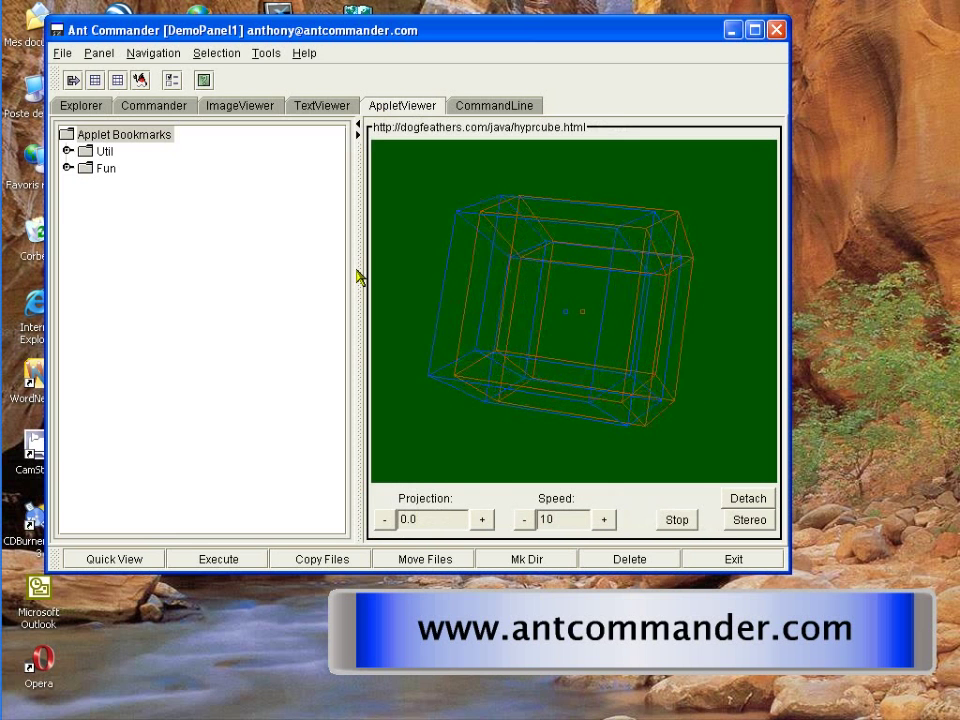
{"action": "left_click_drag", "start_coordinate": [461, 358], "coordinate": [649, 412]}
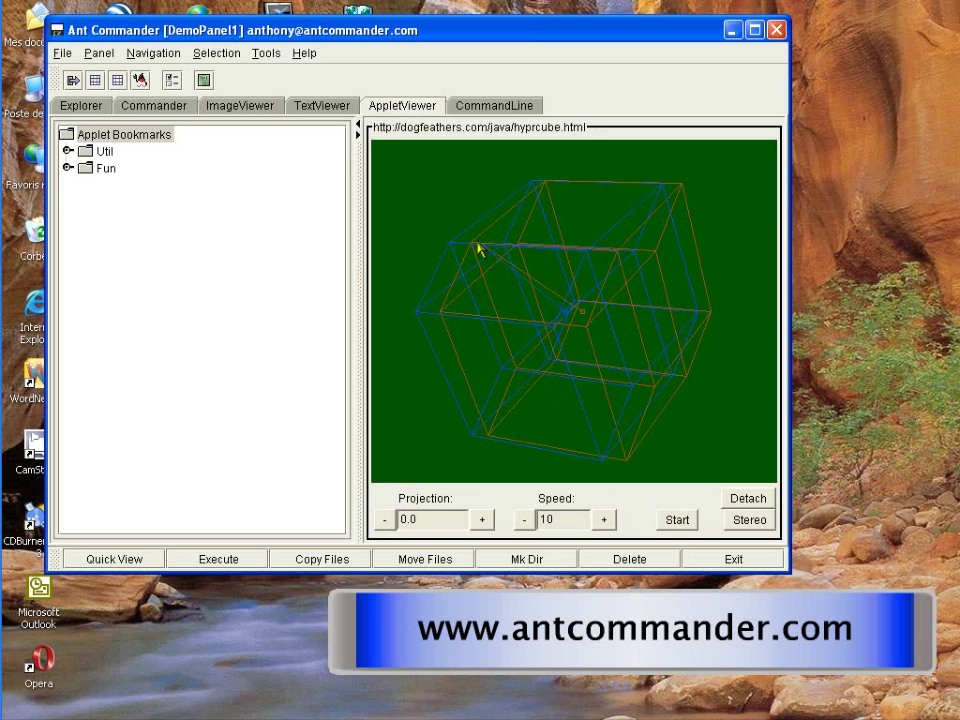
{"action": "left_click_drag", "start_coordinate": [477, 248], "coordinate": [474, 263]}
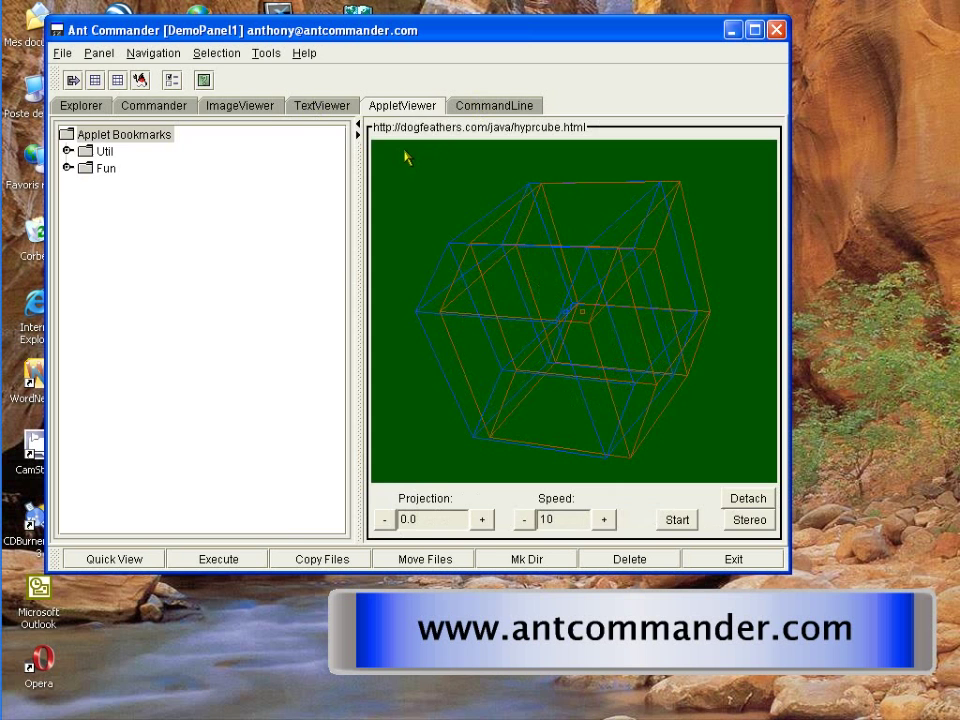
- Return from the text viewer to the Commander view and select the first text file in the left list
{"action": "left_click", "coordinate": [316, 108]}
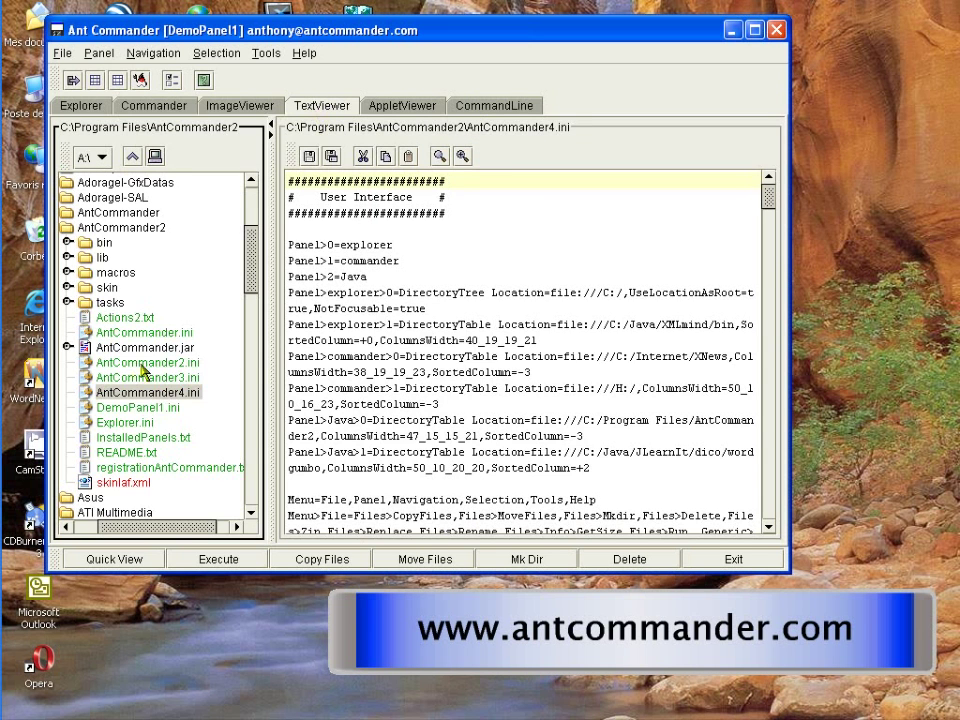
{"action": "left_click", "coordinate": [152, 105]}
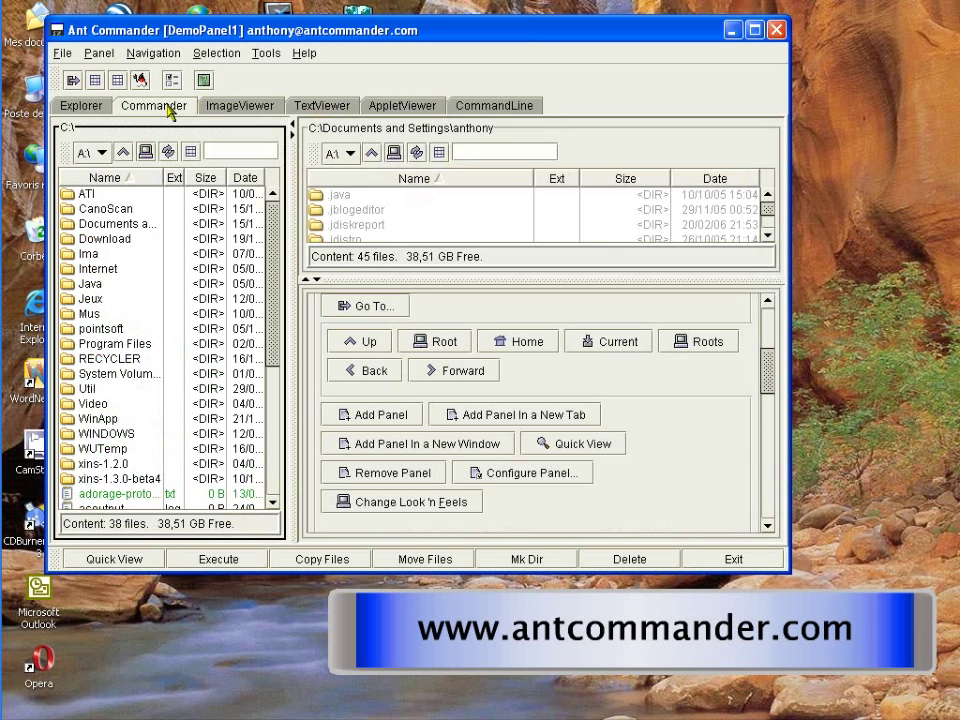
{"action": "left_click", "coordinate": [185, 495]}
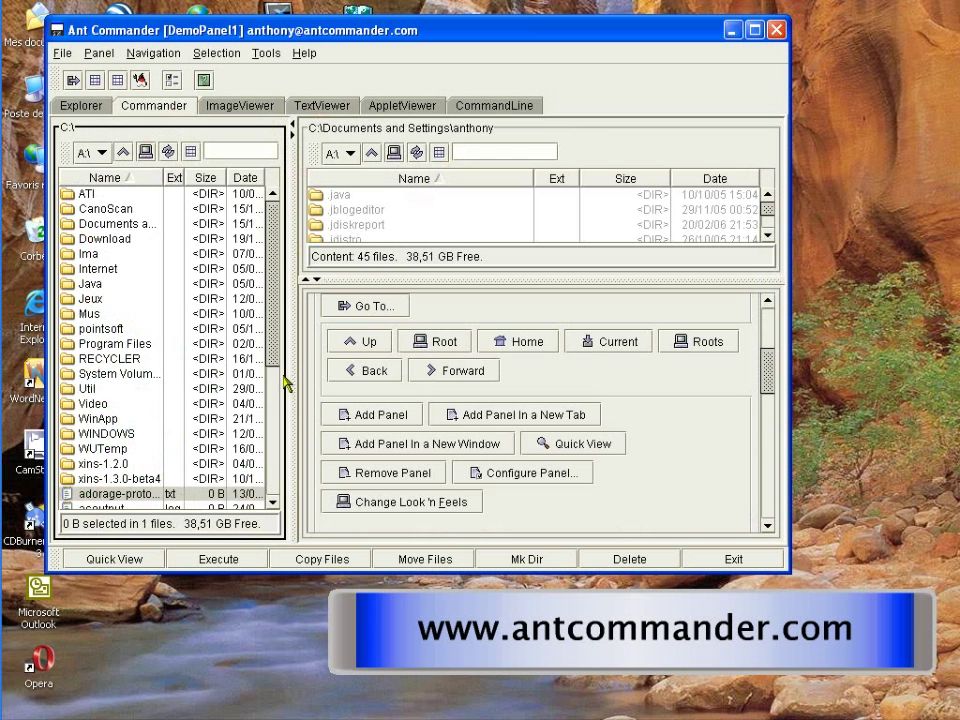
{"action": "left_click_drag", "start_coordinate": [274, 329], "coordinate": [272, 430]}
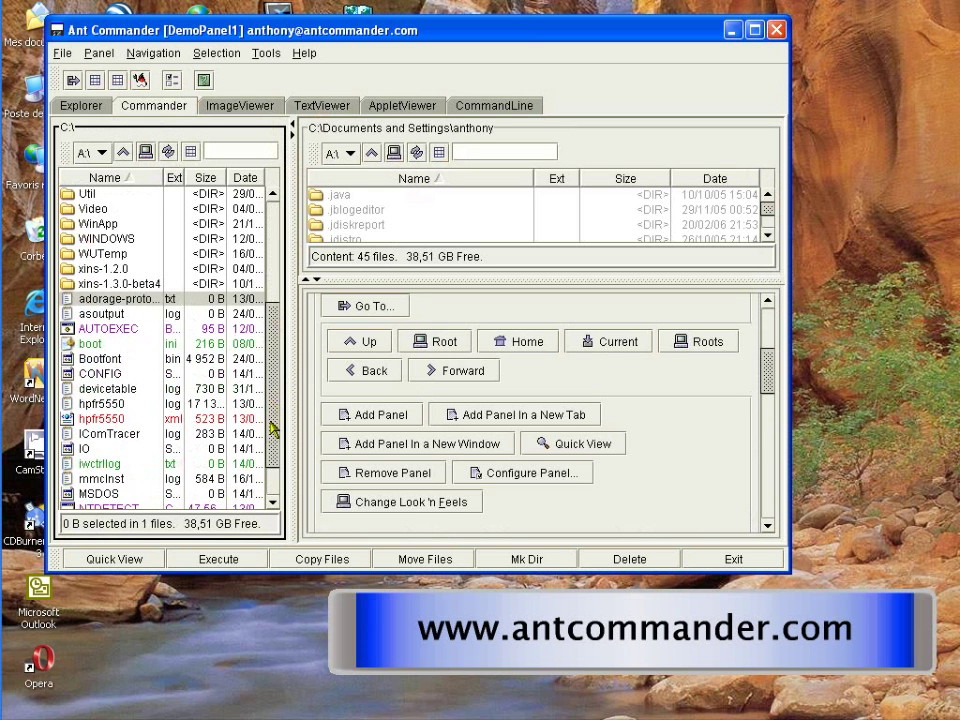
- Open iwctrllog.txt in the simple text editor, close it, then open hpfr5550.log
{"action": "double_click", "coordinate": [170, 463]}
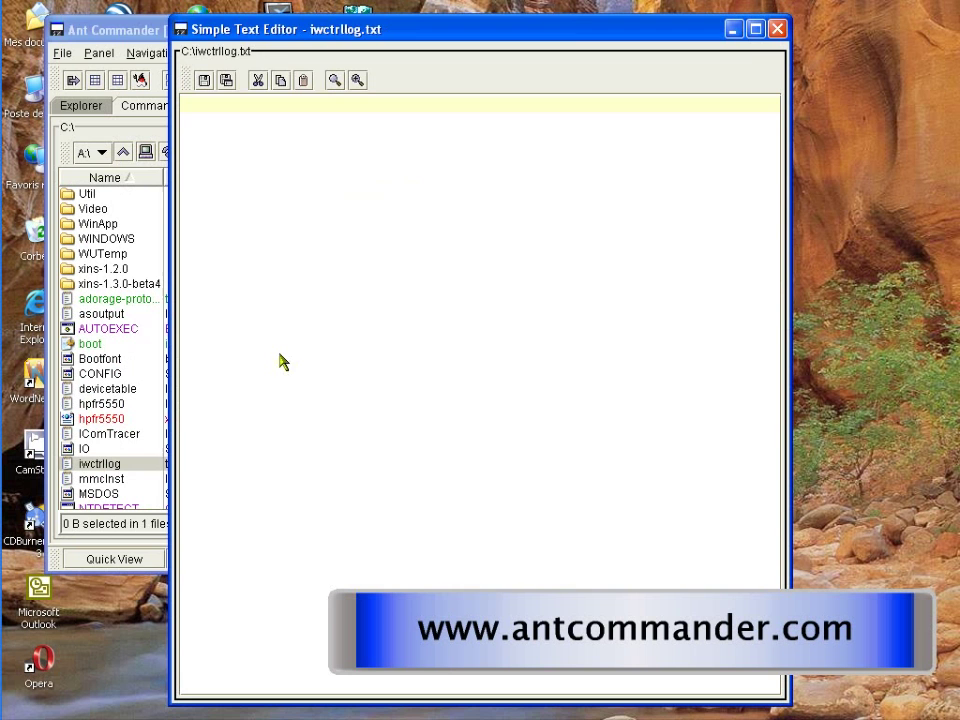
{"action": "key", "text": "alt+F4"}
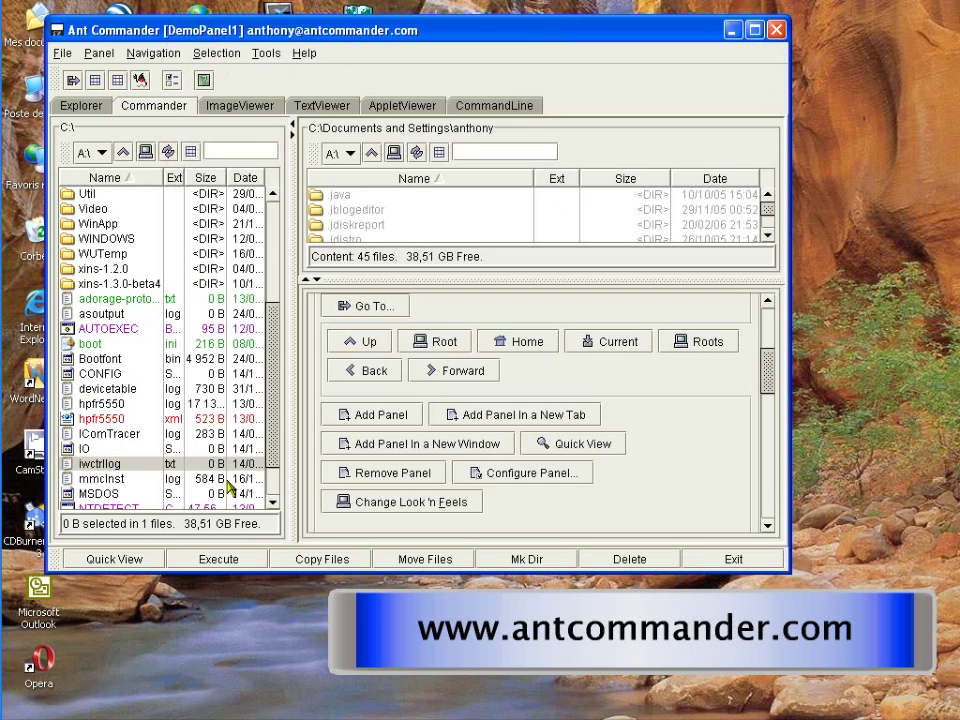
{"action": "double_click", "coordinate": [177, 404]}
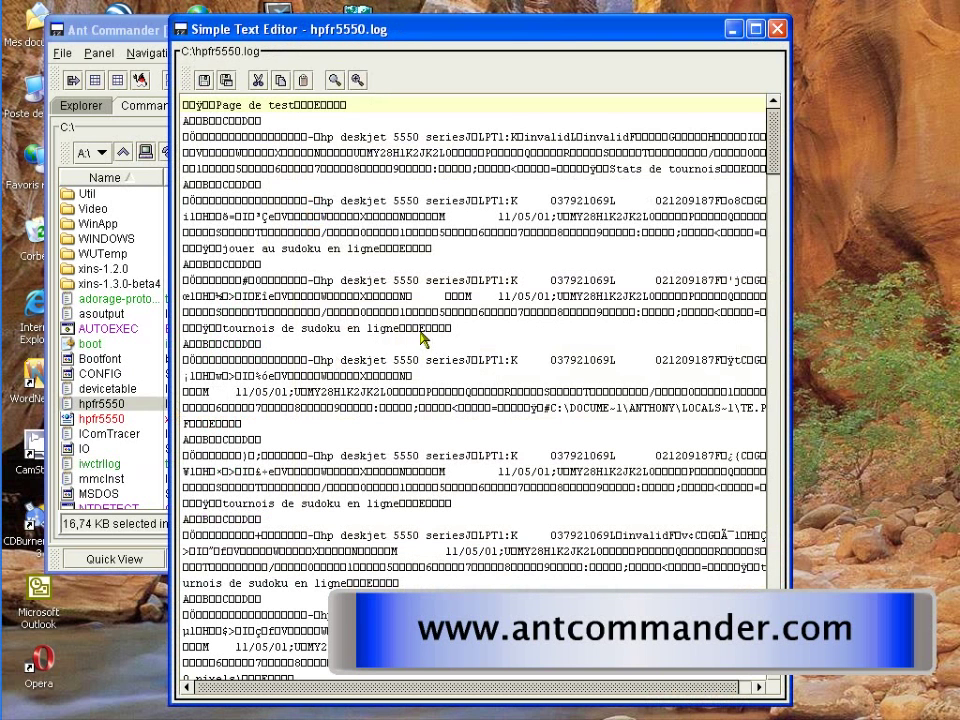
{"action": "left_click", "coordinate": [778, 30]}
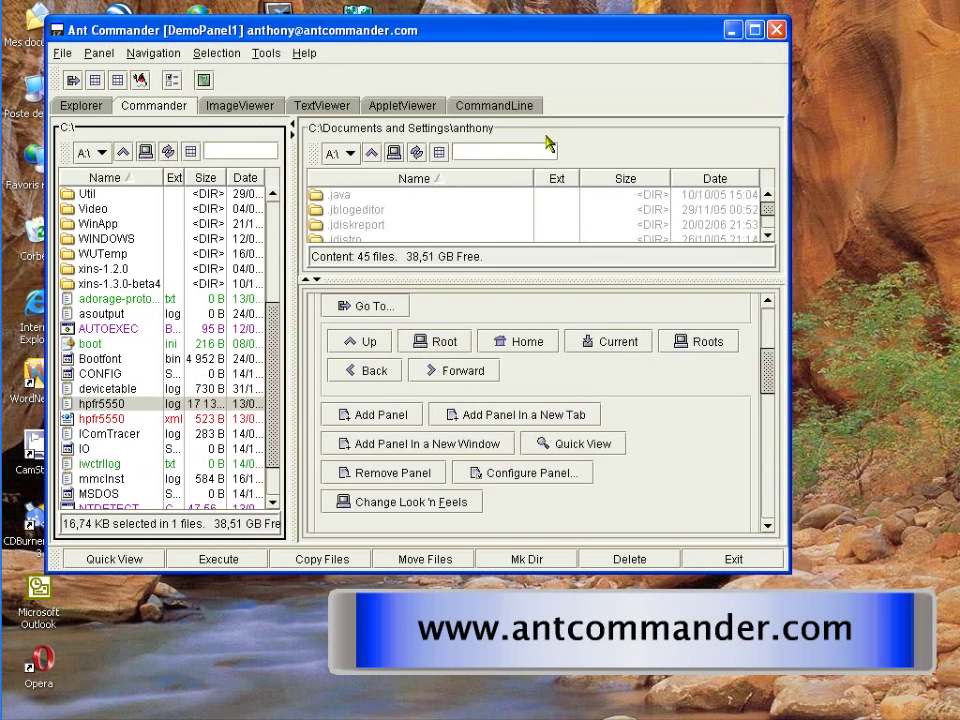
- Move the console into lib\tasks and run dir to list its 16 XML task files
{"action": "left_click", "coordinate": [483, 105]}
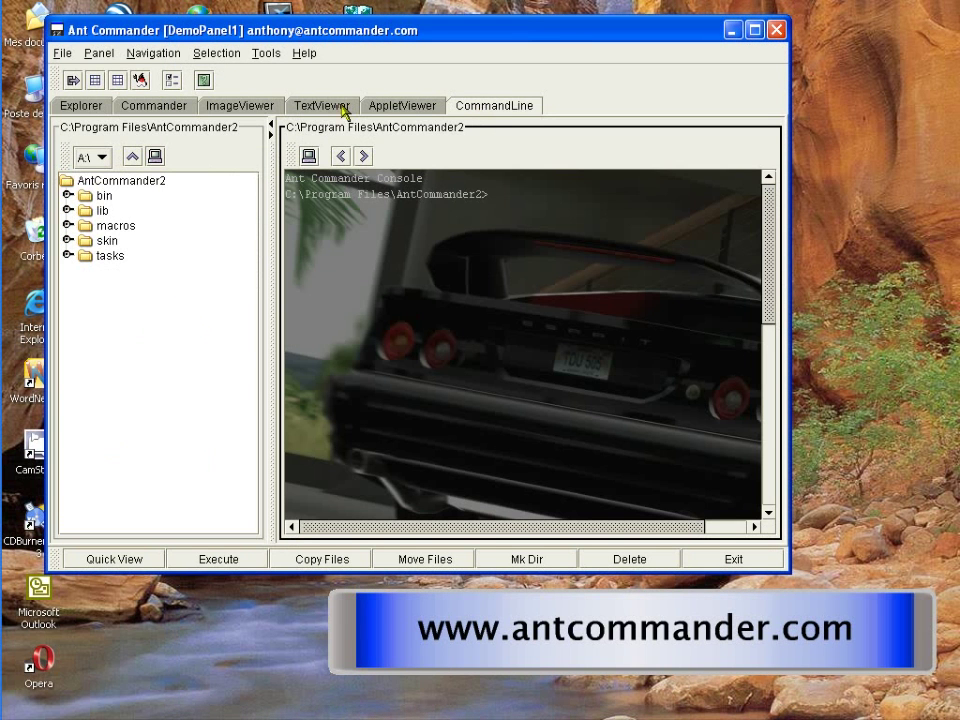
{"action": "left_click", "coordinate": [86, 213]}
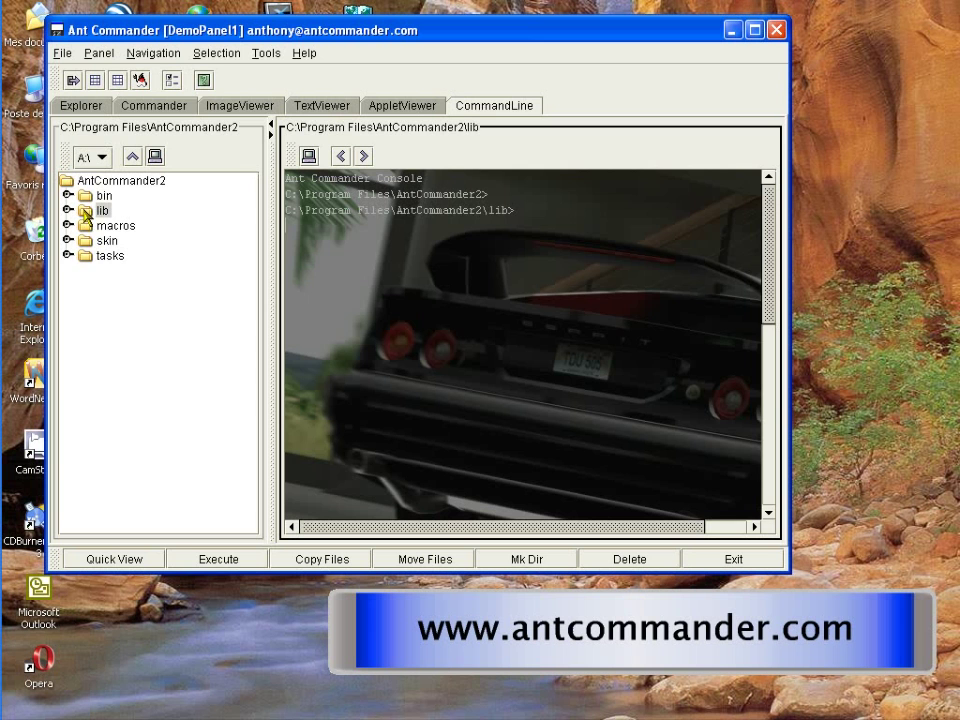
{"action": "left_click", "coordinate": [95, 258]}
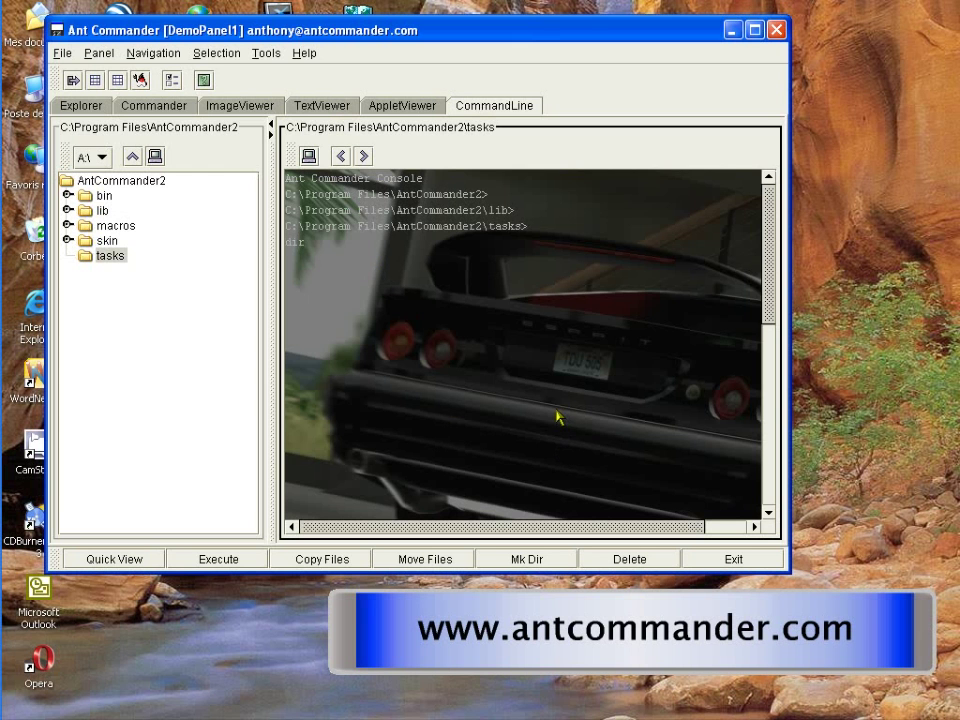
{"action": "key", "text": "Return"}
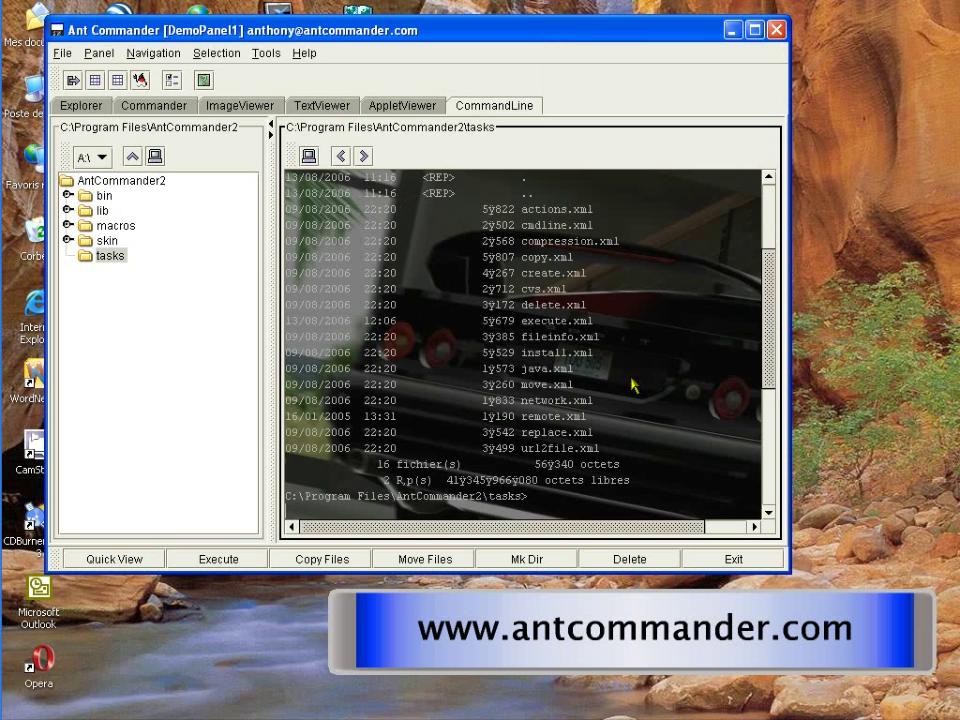
{"action": "left_click_drag", "start_coordinate": [770, 360], "coordinate": [765, 310]}
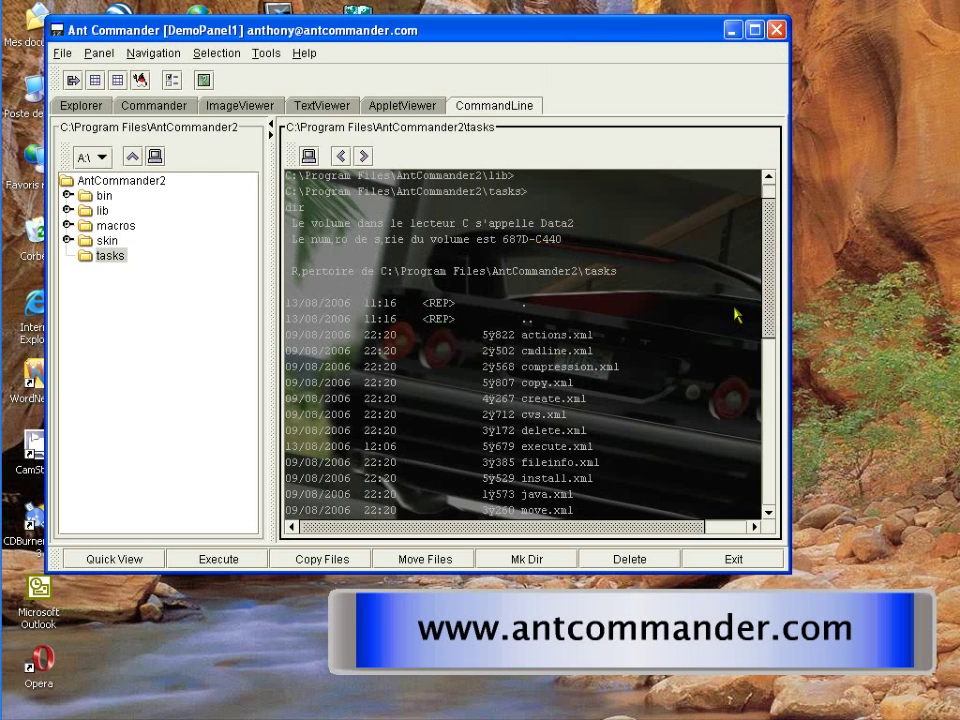
- Open the look-and-feel chooser and close it, keeping Compiere
{"action": "left_click", "coordinate": [230, 58]}
{"action": "mouse_move", "coordinate": [266, 58]}
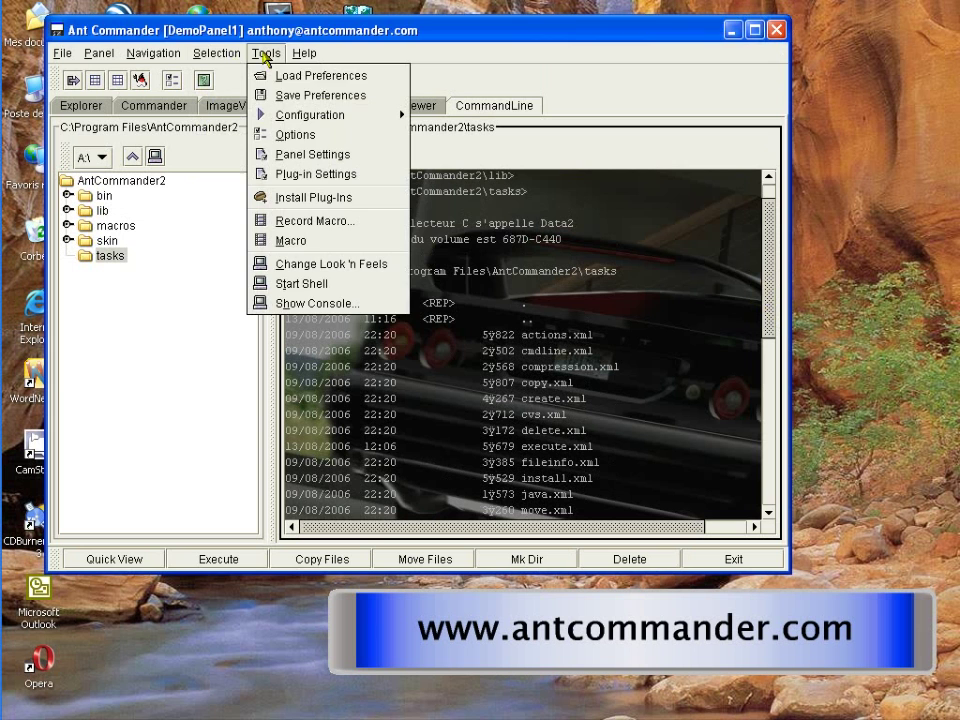
{"action": "left_click", "coordinate": [355, 264]}
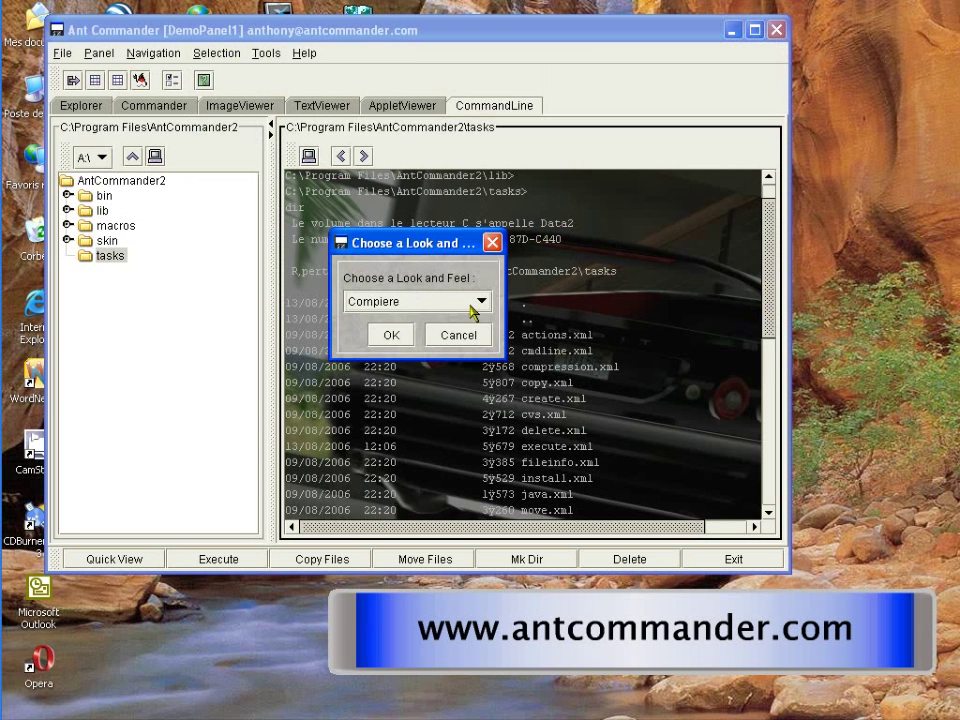
{"action": "left_click", "coordinate": [393, 337]}
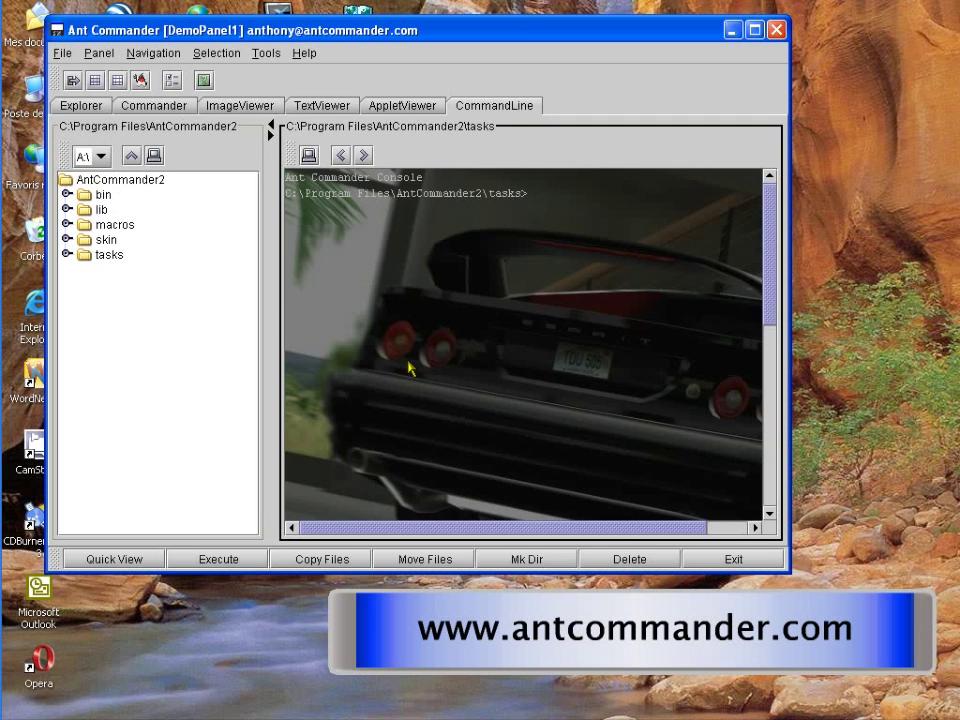
- Apply the Metouia look and feel and show AntCommander4.ini in the text viewer
{"action": "left_click", "coordinate": [268, 55]}
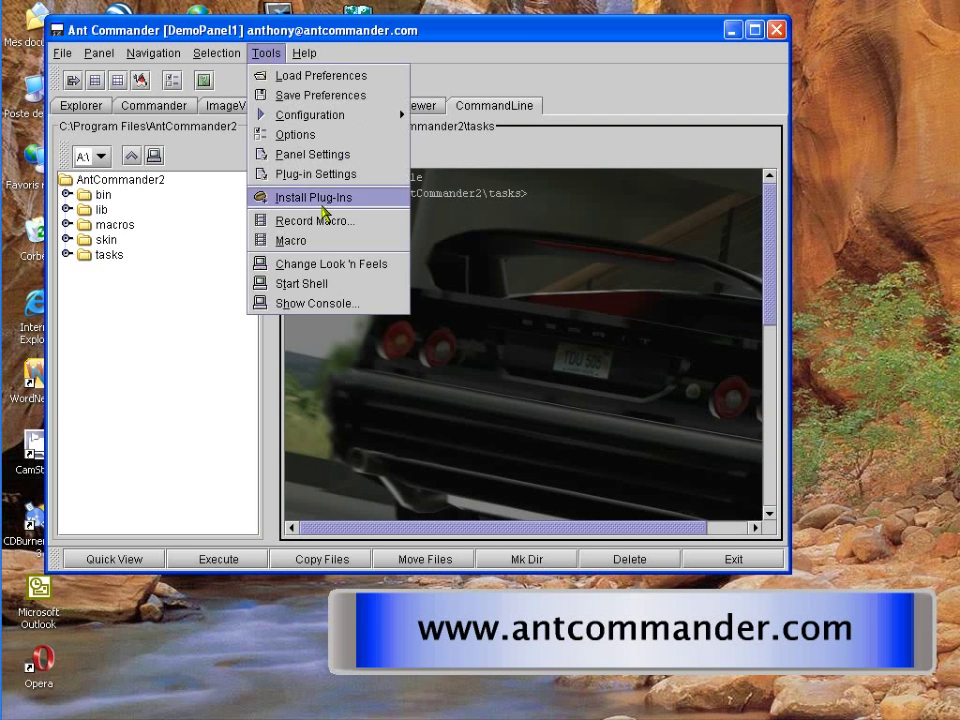
{"action": "left_click", "coordinate": [330, 264]}
{"action": "left_click", "coordinate": [481, 302]}
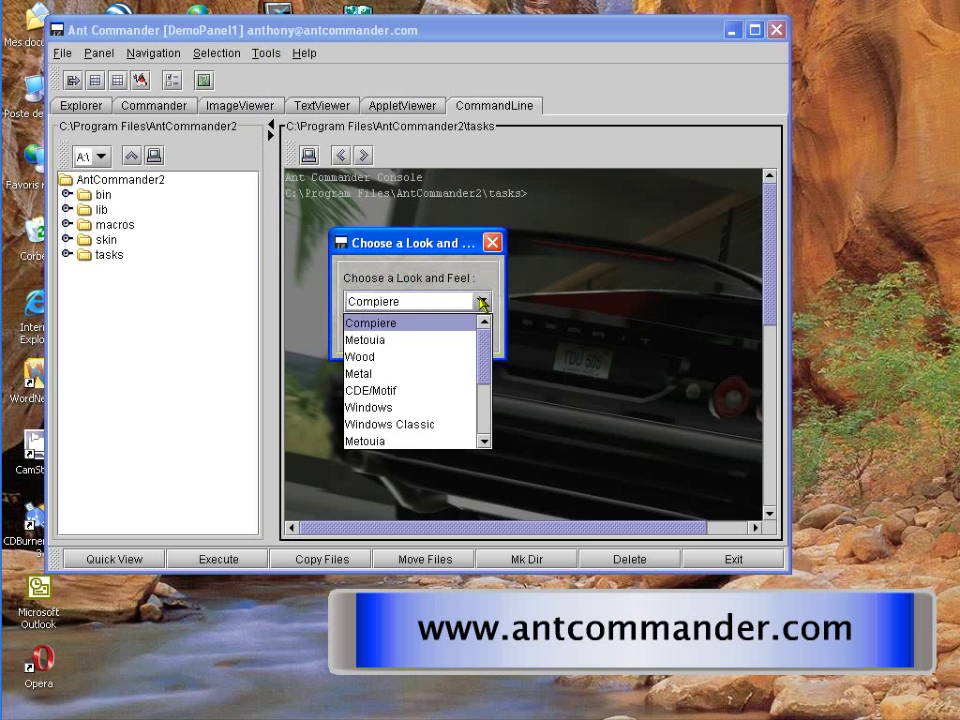
{"action": "left_click", "coordinate": [452, 342]}
{"action": "left_click", "coordinate": [388, 334]}
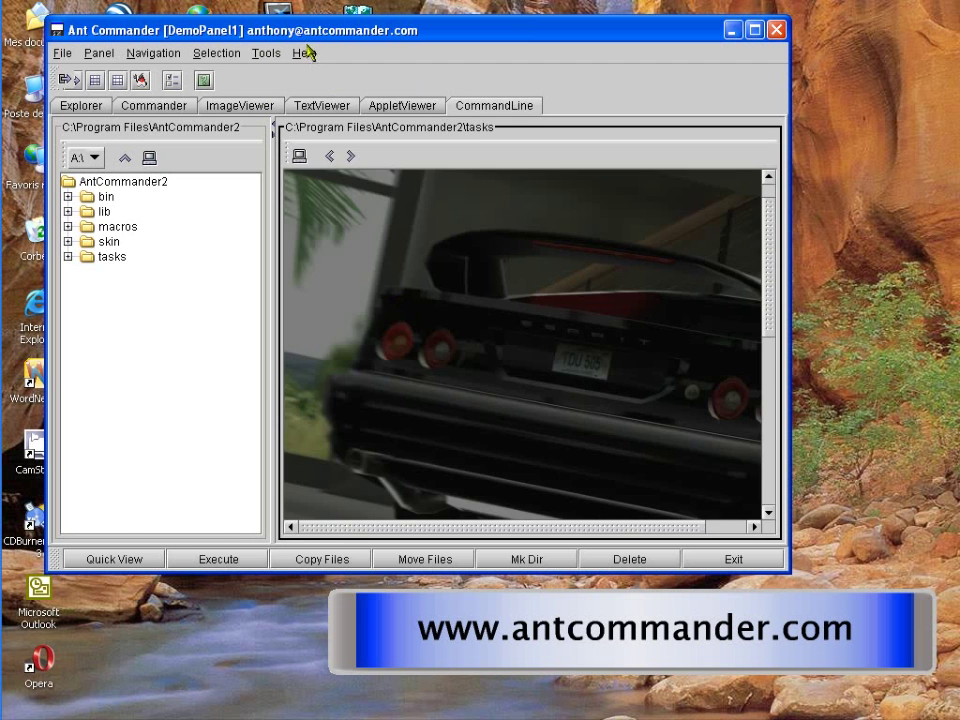
{"action": "left_click", "coordinate": [316, 106]}
{"action": "left_click", "coordinate": [258, 53]}
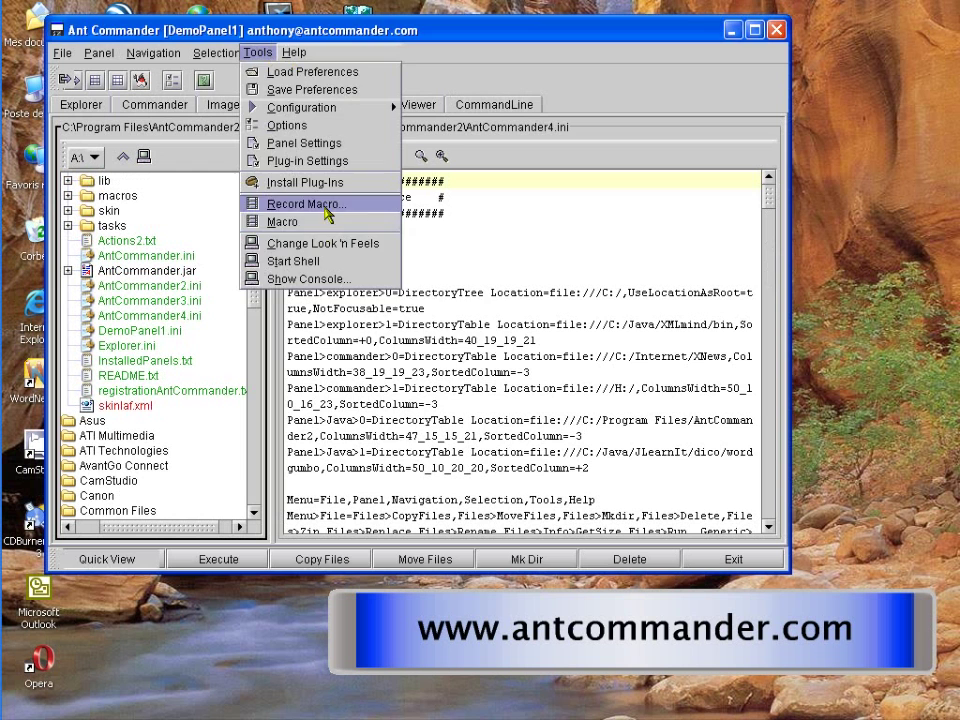
- Pick Wood in the look-and-feel chooser and apply it
{"action": "left_click", "coordinate": [356, 250]}
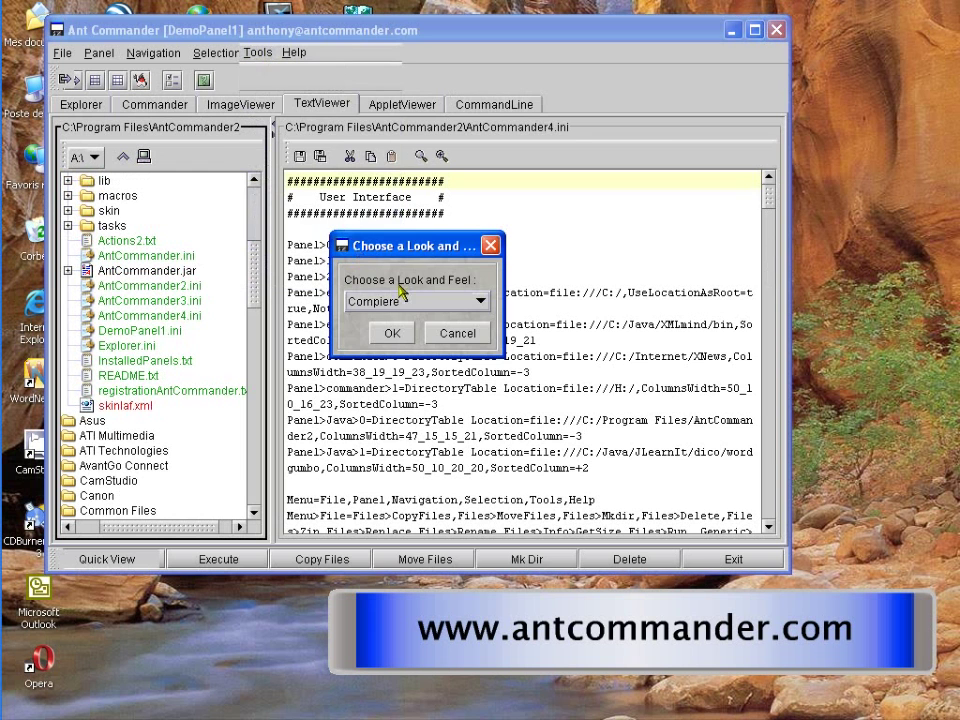
{"action": "left_click", "coordinate": [481, 302]}
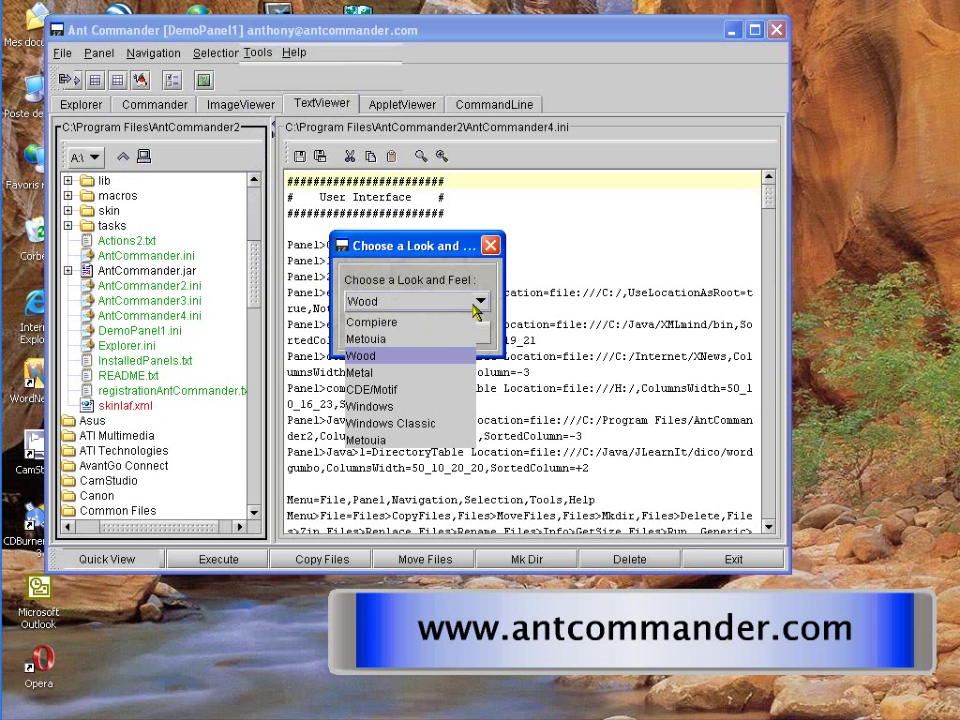
{"action": "key", "text": "Down"}
{"action": "key", "text": "Up"}
{"action": "left_click", "coordinate": [473, 307]}
{"action": "left_click", "coordinate": [399, 339]}
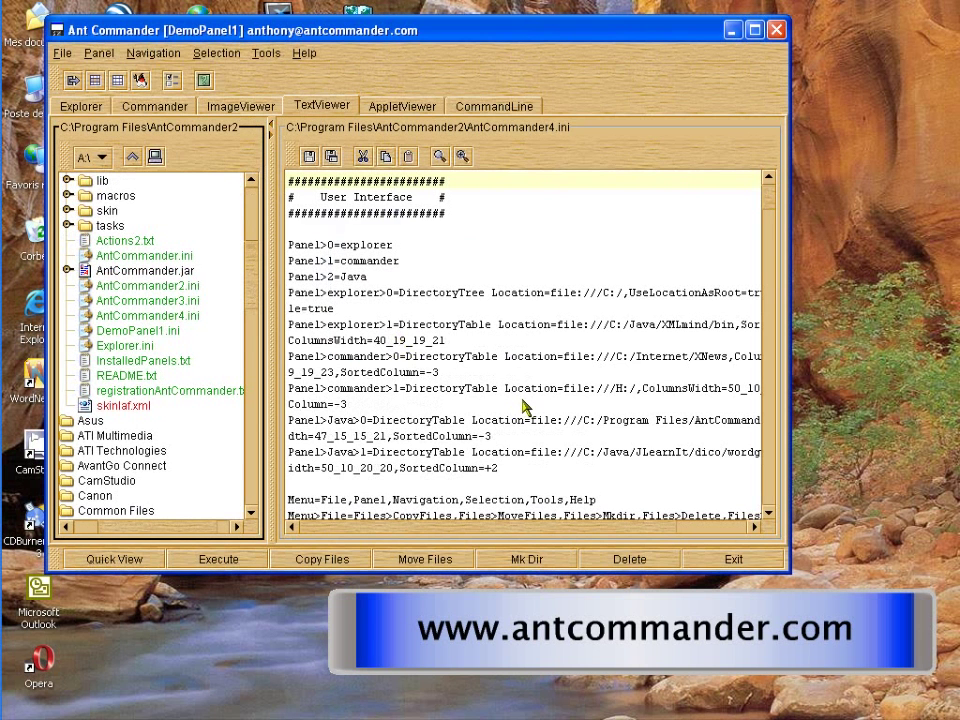
- Reopen the look-and-feel chooser and apply the Windows look instead
{"action": "left_click", "coordinate": [266, 53]}
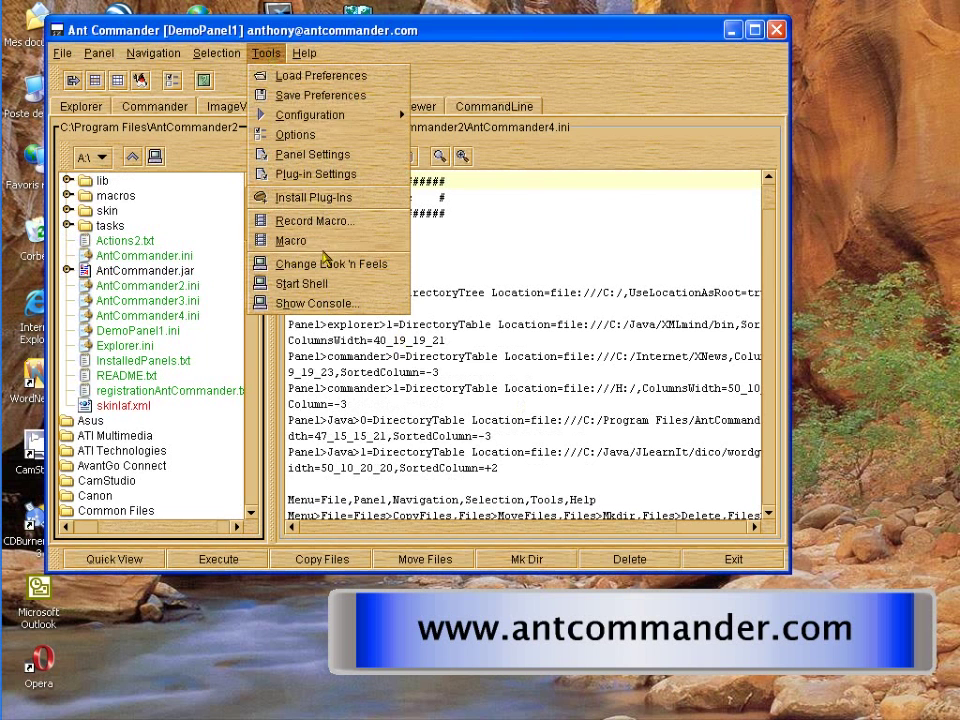
{"action": "left_click", "coordinate": [325, 263]}
{"action": "left_click", "coordinate": [481, 301]}
{"action": "left_click_drag", "start_coordinate": [483, 335], "coordinate": [484, 388]}
{"action": "left_click", "coordinate": [386, 350]}
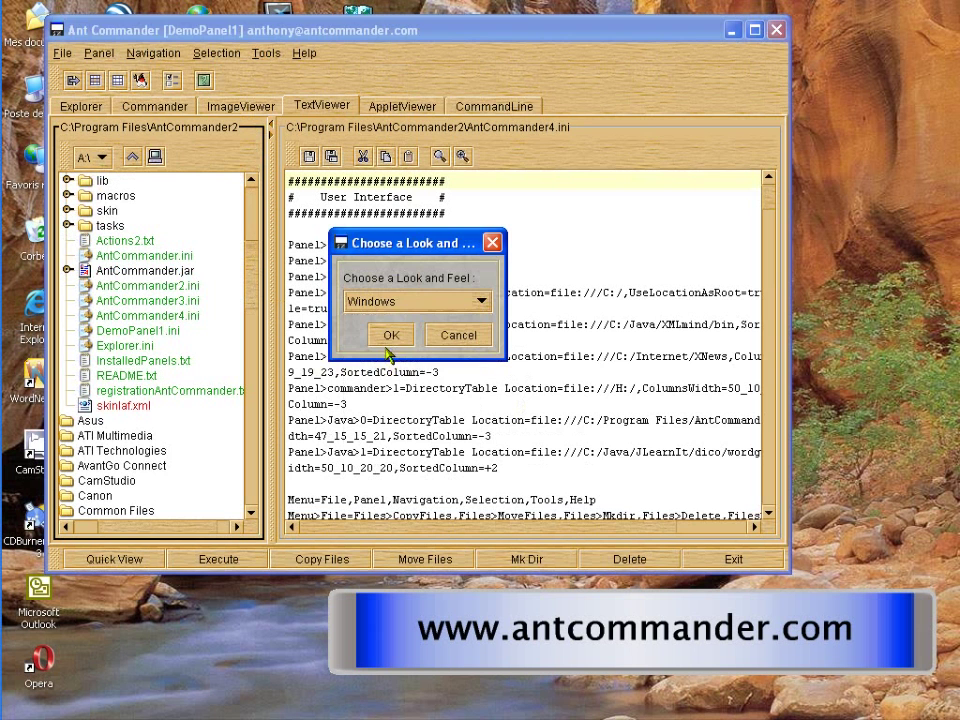
{"action": "left_click", "coordinate": [389, 336]}
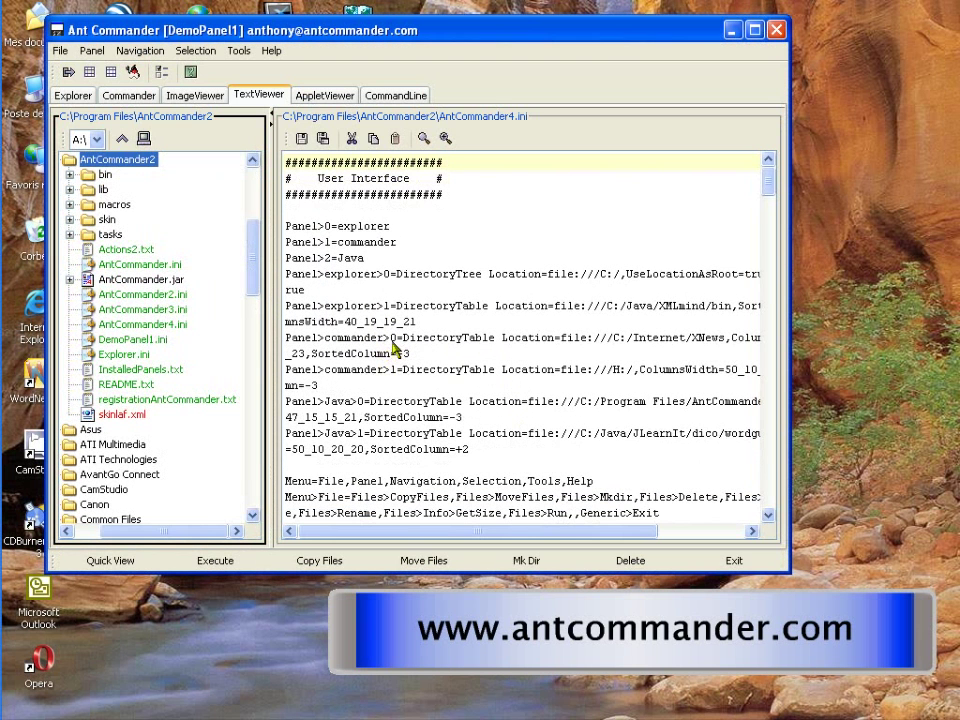
- Scroll the look-and-feel list to beos - Theme Pack and apply it
{"action": "left_click", "coordinate": [282, 54]}
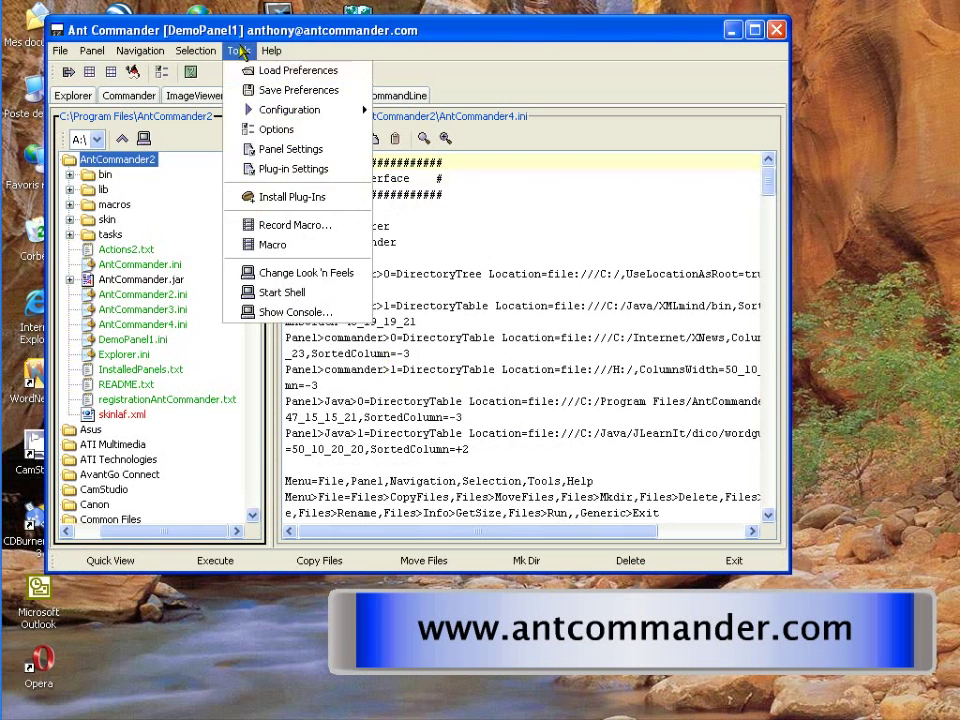
{"action": "left_click", "coordinate": [264, 272]}
{"action": "left_click", "coordinate": [471, 303]}
{"action": "left_click_drag", "start_coordinate": [474, 326], "coordinate": [474, 400]}
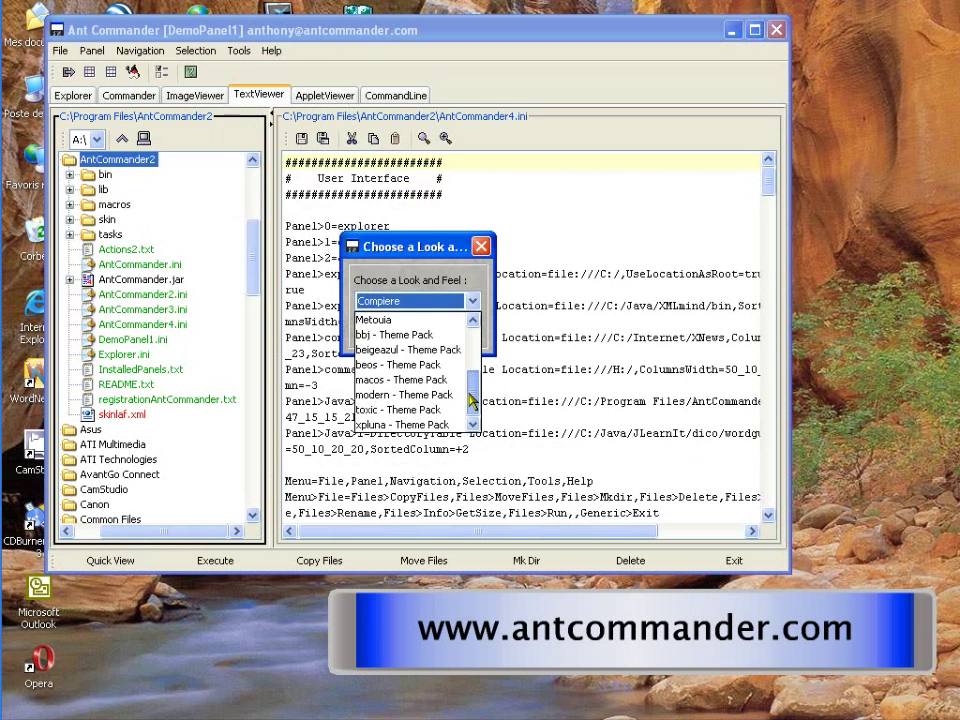
{"action": "left_click", "coordinate": [428, 366]}
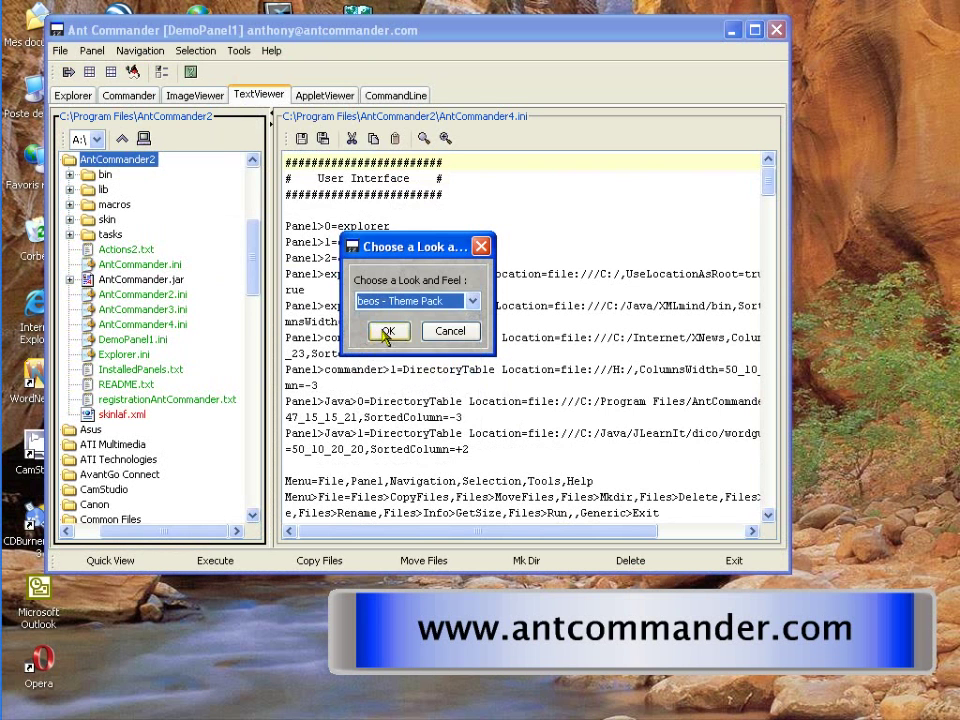
{"action": "left_click", "coordinate": [386, 334]}
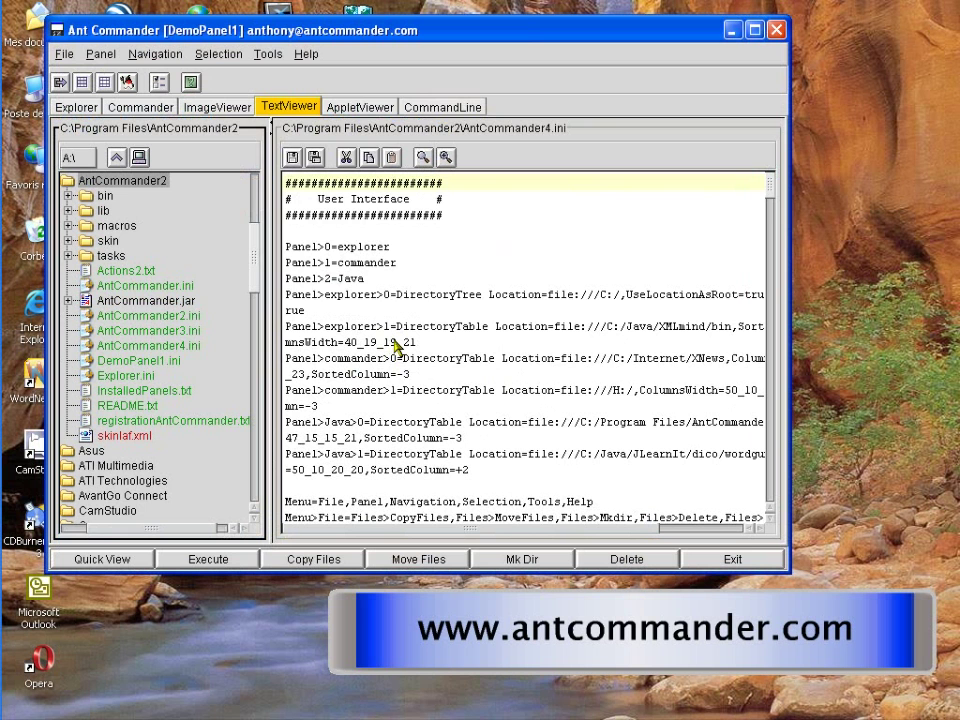
{"action": "left_click", "coordinate": [268, 54]}
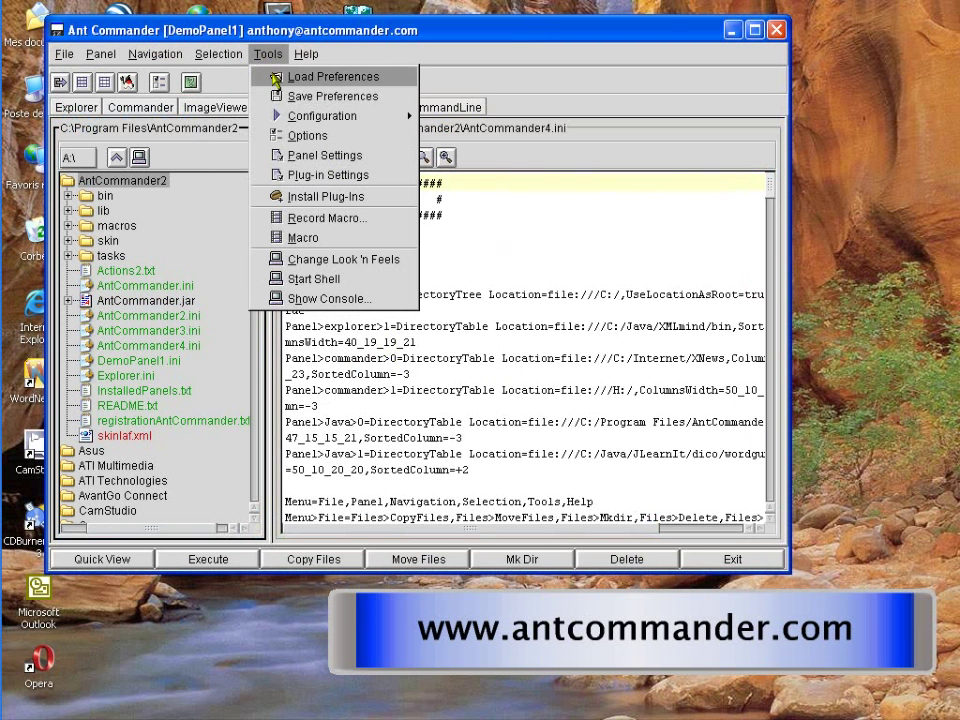
- Load the saved AntCommander preferences configuration
{"action": "left_click", "coordinate": [278, 78]}
{"action": "left_click", "coordinate": [386, 238]}
{"action": "left_click", "coordinate": [378, 393]}
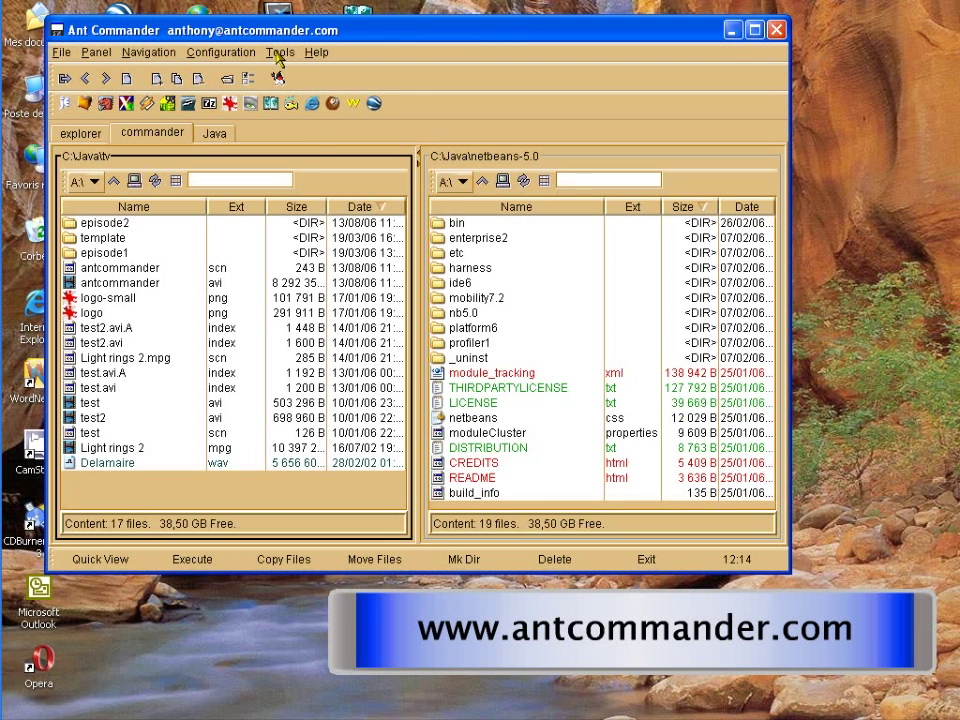
- Choose Windows in the look-and-feel chooser and apply it
{"action": "left_click", "coordinate": [279, 55]}
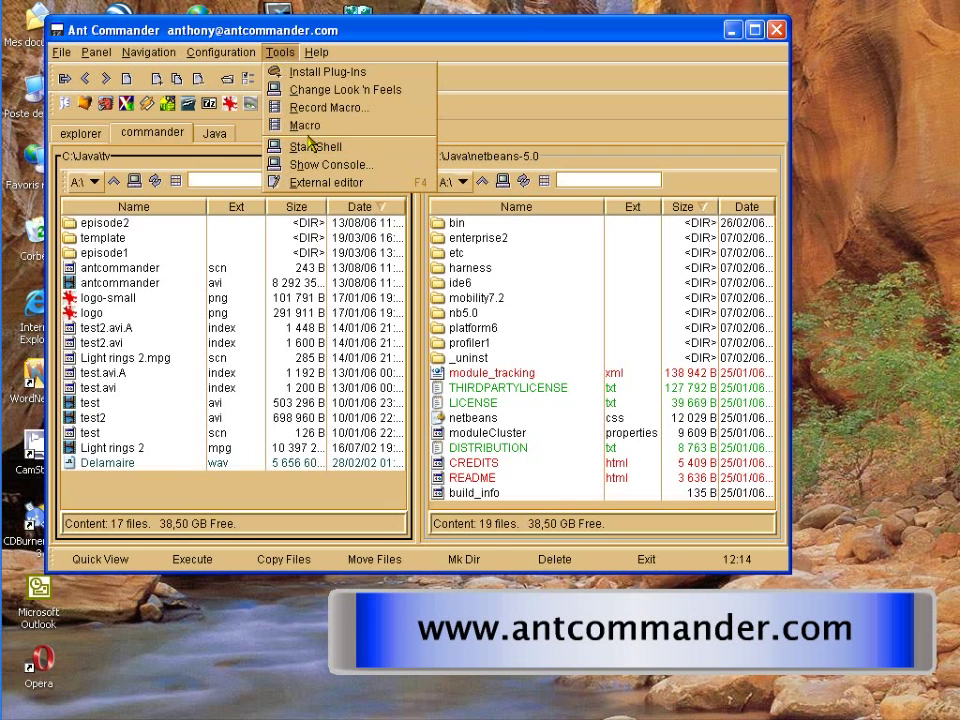
{"action": "left_click", "coordinate": [322, 93]}
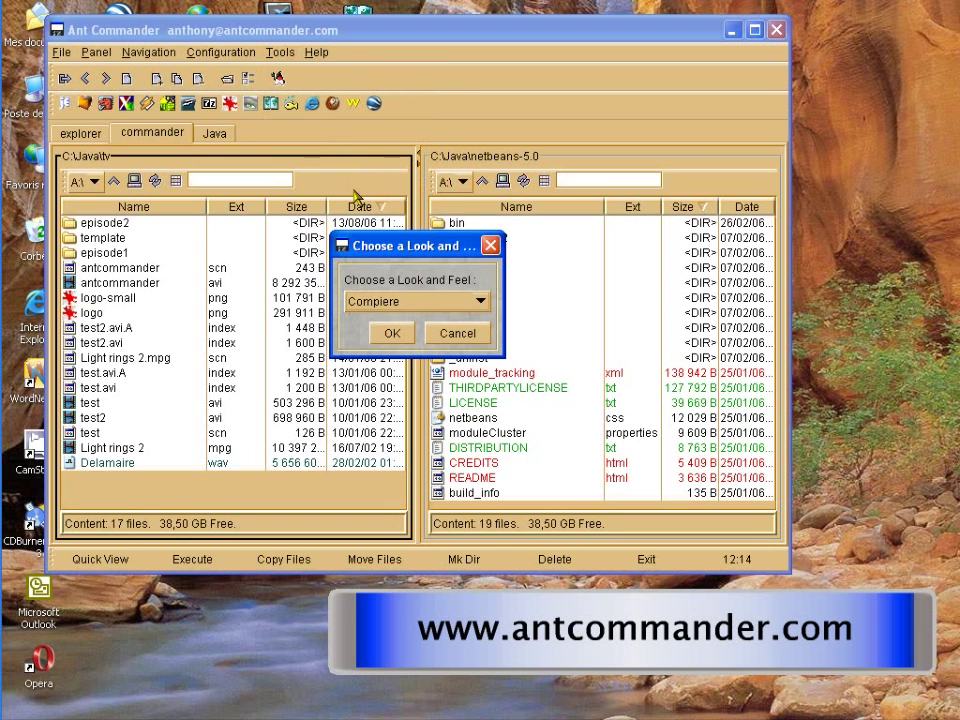
{"action": "left_click", "coordinate": [479, 303]}
{"action": "key", "text": "Down"}
{"action": "key", "text": "Down"}
{"action": "key", "text": "Down"}
{"action": "key", "text": "Down"}
{"action": "key", "text": "Down"}
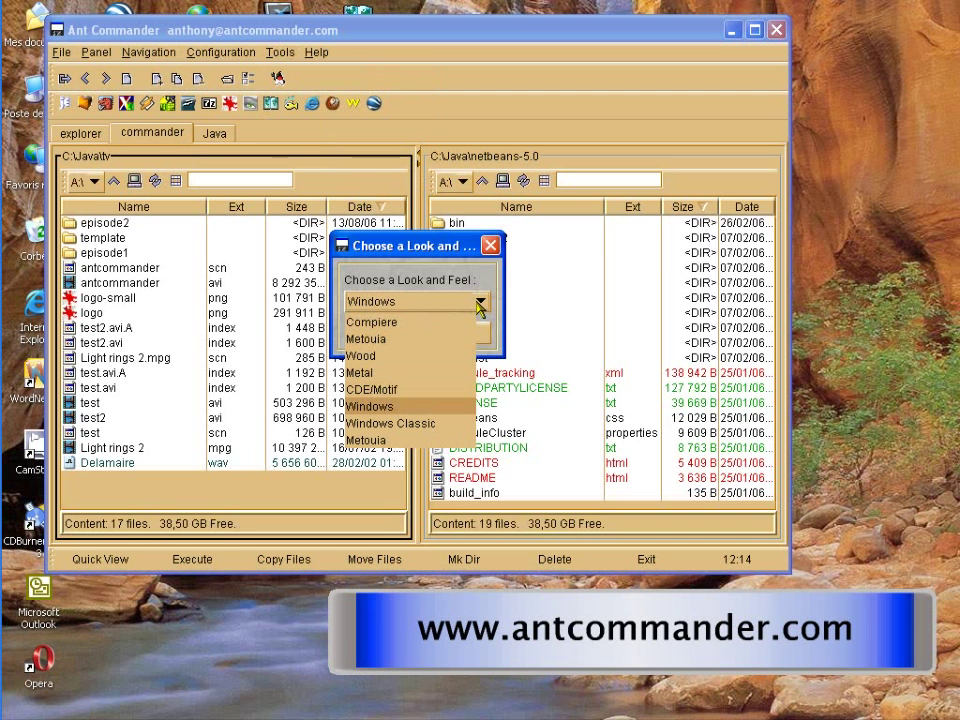
{"action": "key", "text": "Return"}
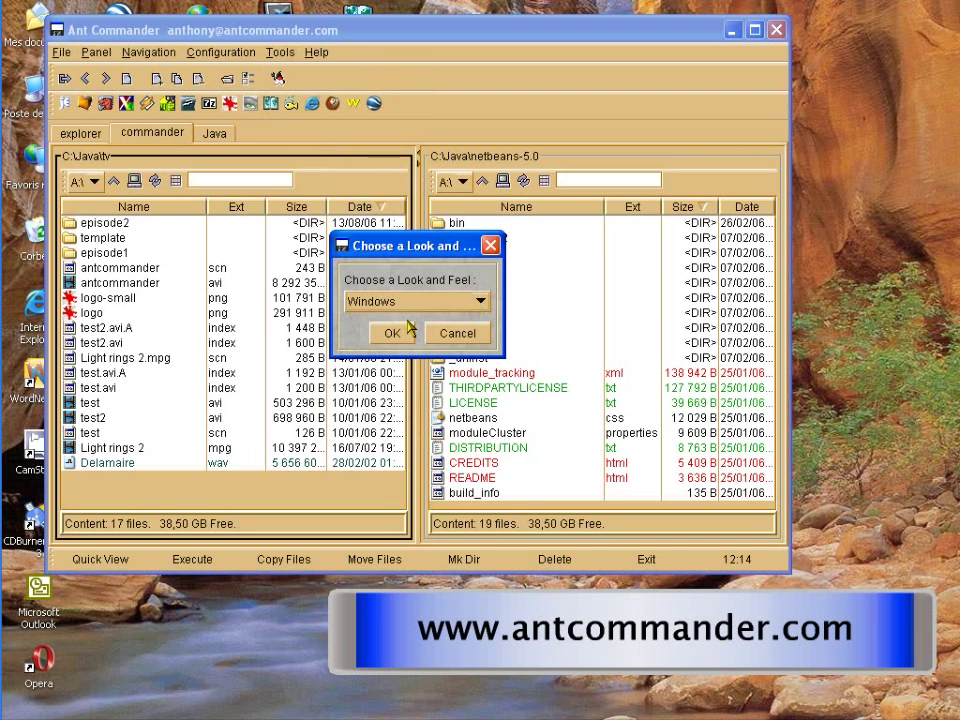
{"action": "left_click", "coordinate": [390, 333]}
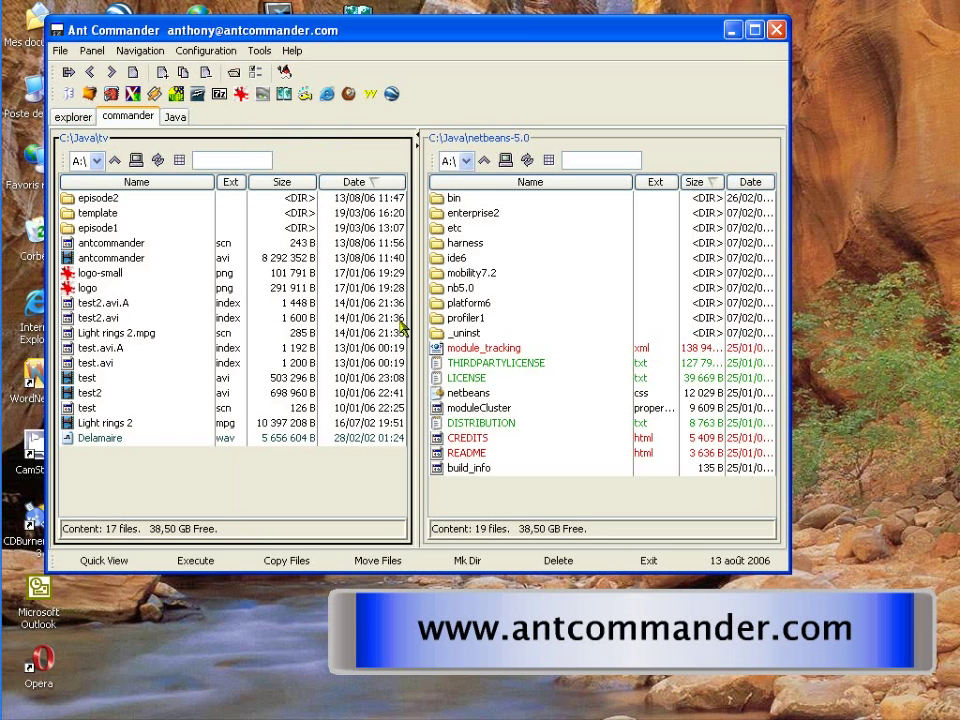
{"action": "left_click", "coordinate": [262, 51]}
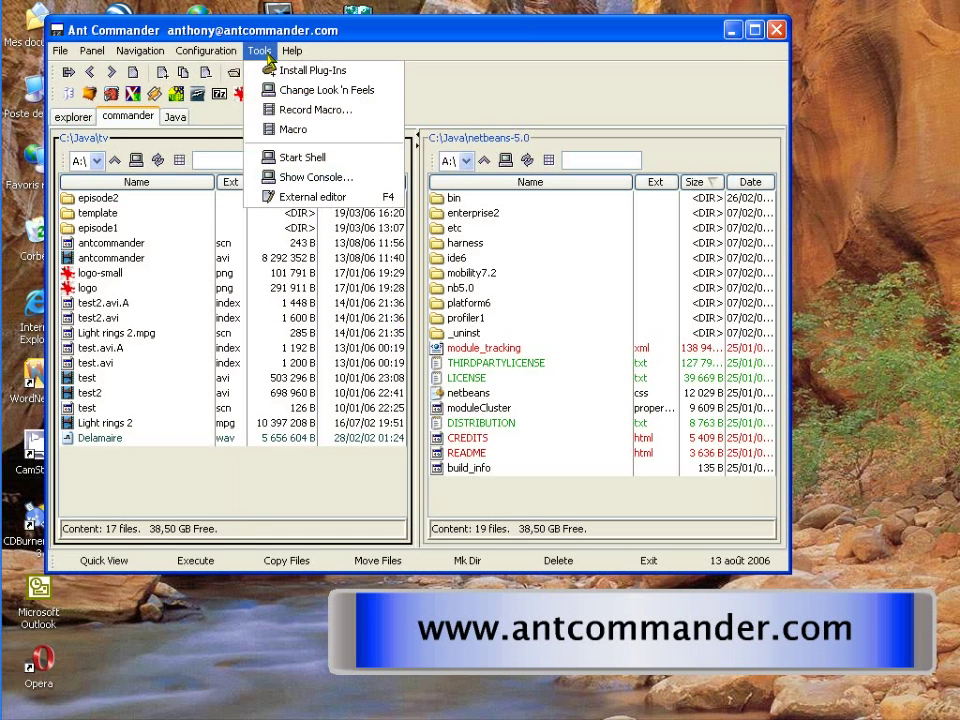
{"action": "mouse_move", "coordinate": [219, 56]}
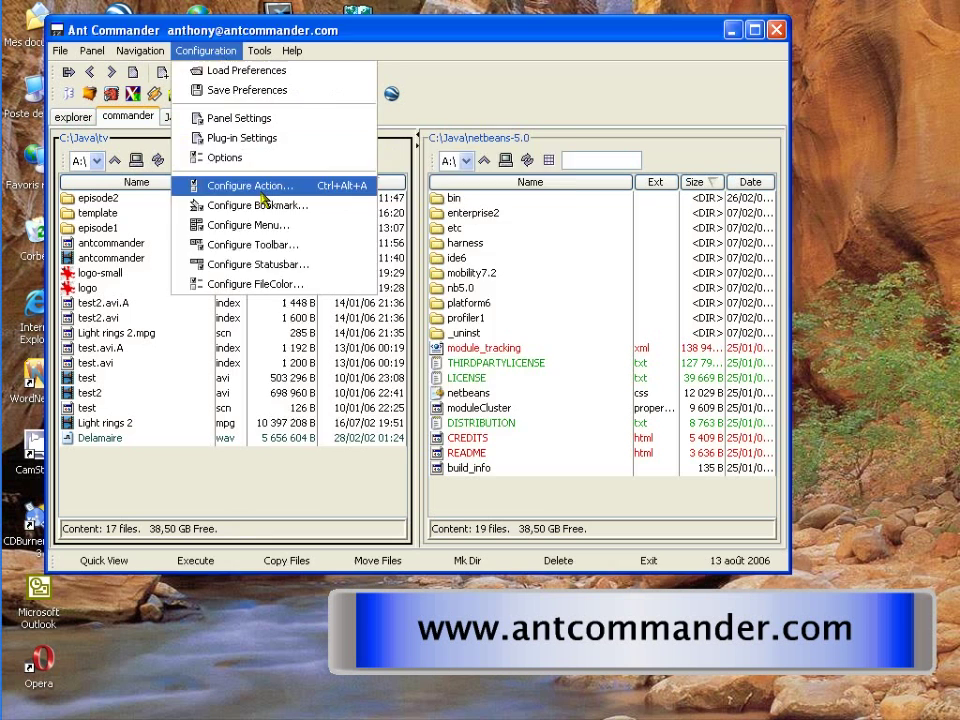
{"action": "left_click", "coordinate": [213, 187]}
{"action": "left_click", "coordinate": [284, 233]}
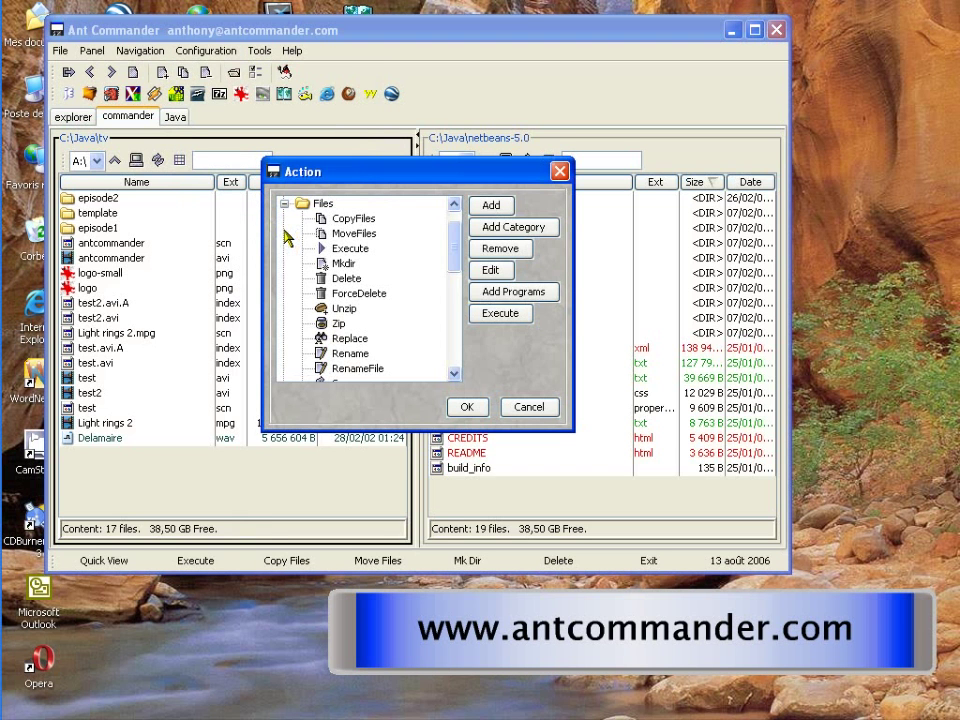
{"action": "left_click_drag", "start_coordinate": [456, 251], "coordinate": [454, 347]}
{"action": "left_click", "coordinate": [303, 251]}
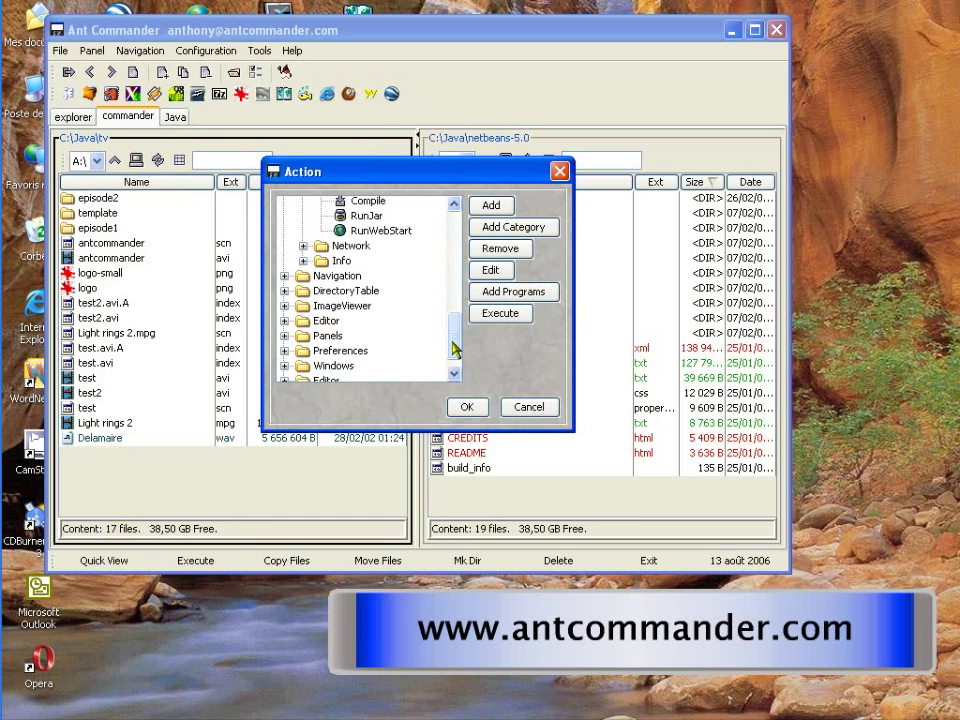
{"action": "left_click", "coordinate": [303, 260]}
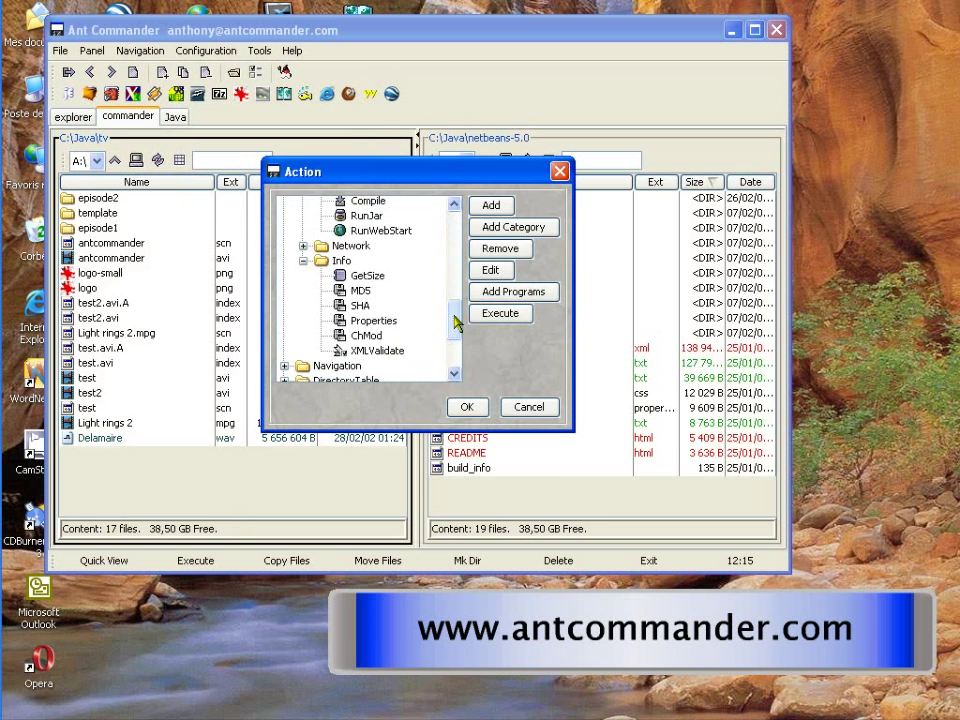
{"action": "left_click_drag", "start_coordinate": [452, 322], "coordinate": [456, 351]}
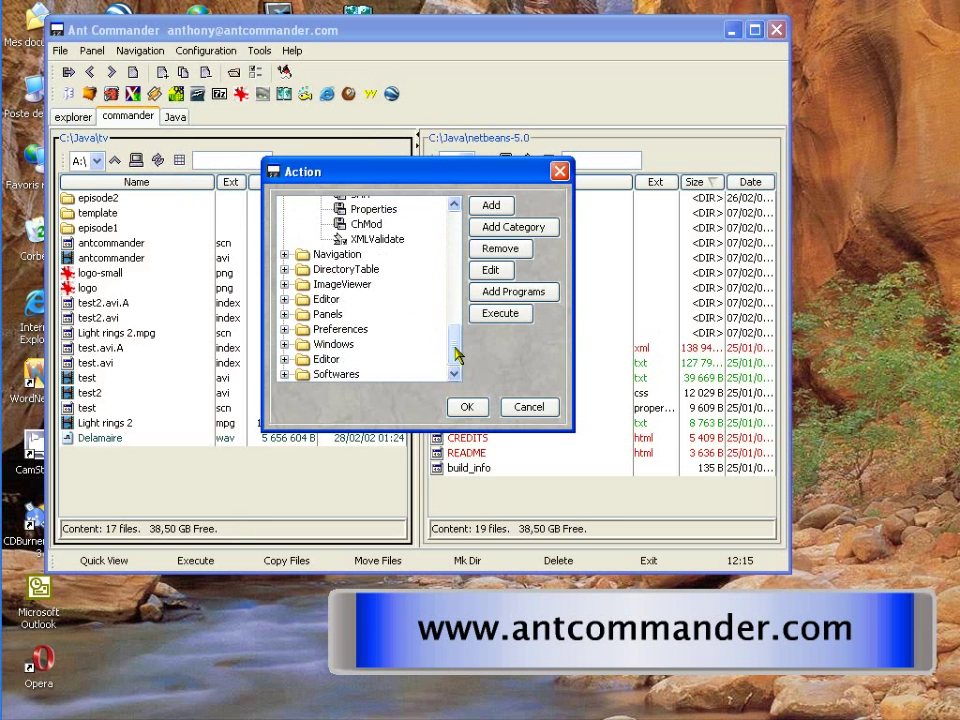
{"action": "left_click", "coordinate": [284, 254]}
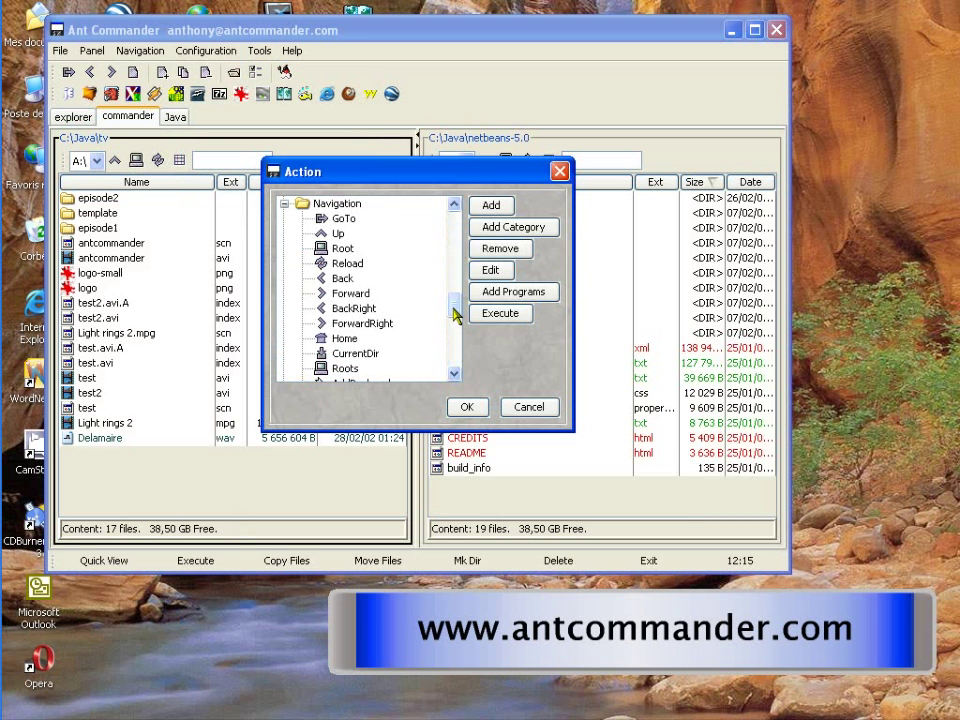
{"action": "left_click", "coordinate": [549, 406]}
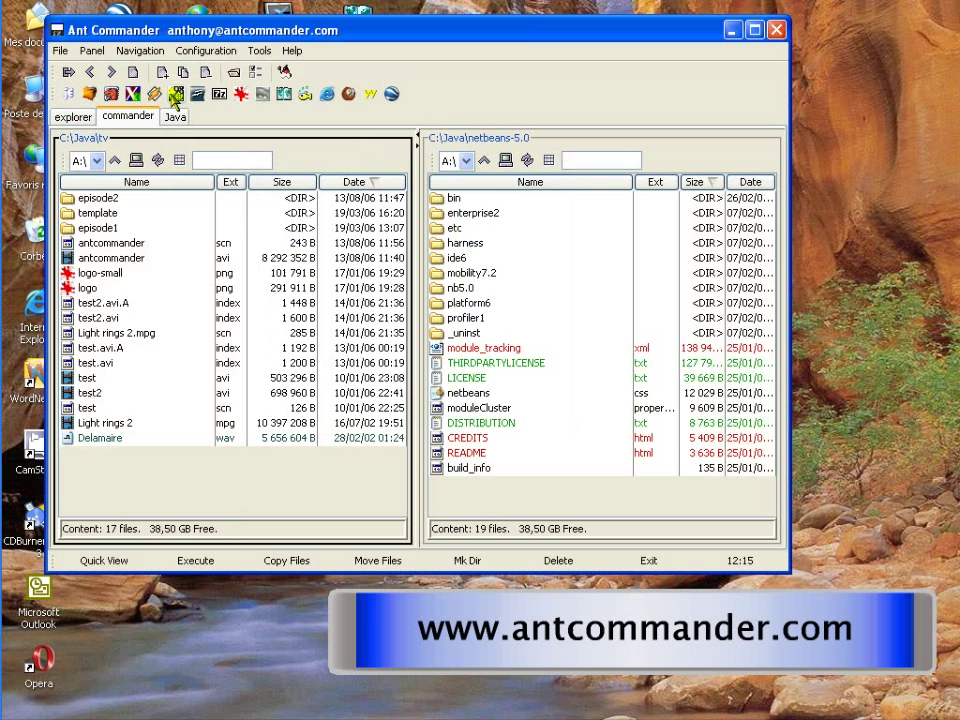
- Open episode1 in the left panel, go Back to tv, then Forward to episode1 again
{"action": "double_click", "coordinate": [127, 228]}
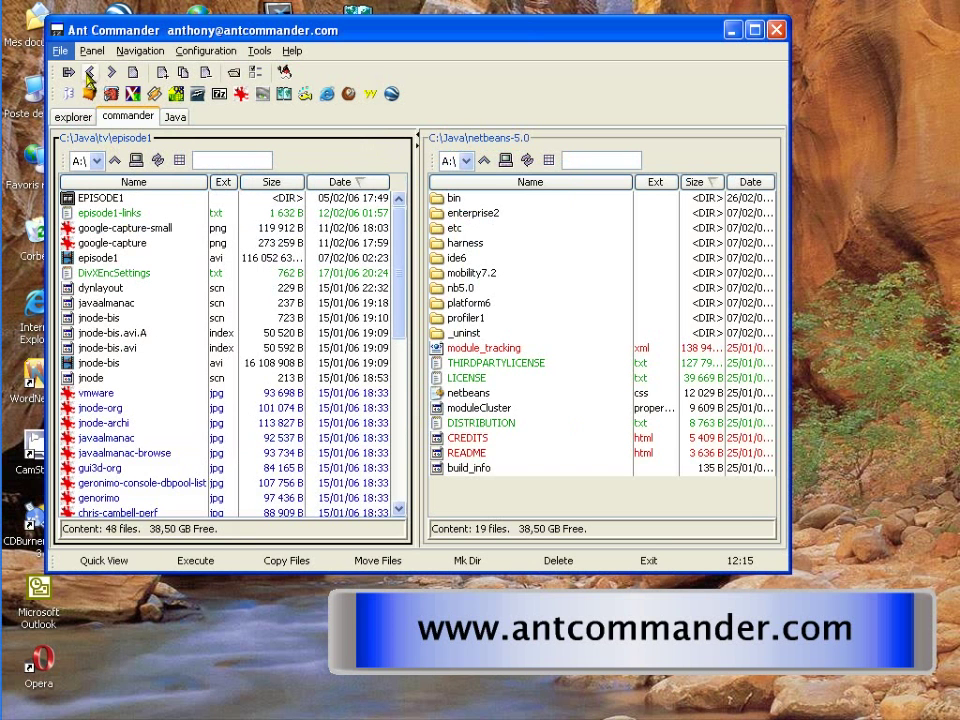
{"action": "left_click", "coordinate": [90, 72]}
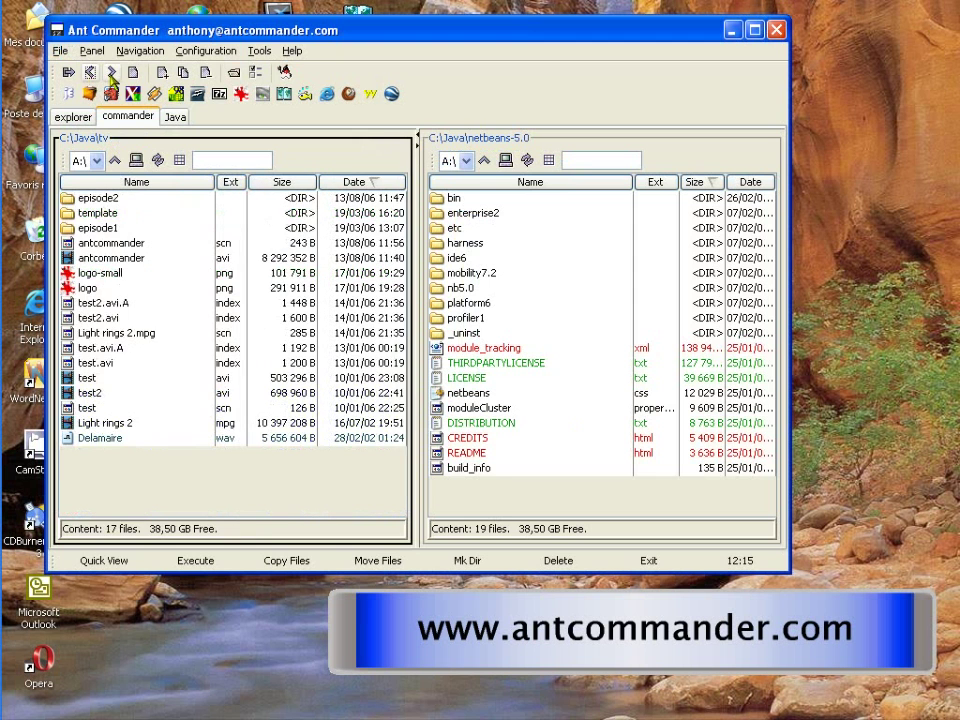
{"action": "left_click", "coordinate": [111, 72]}
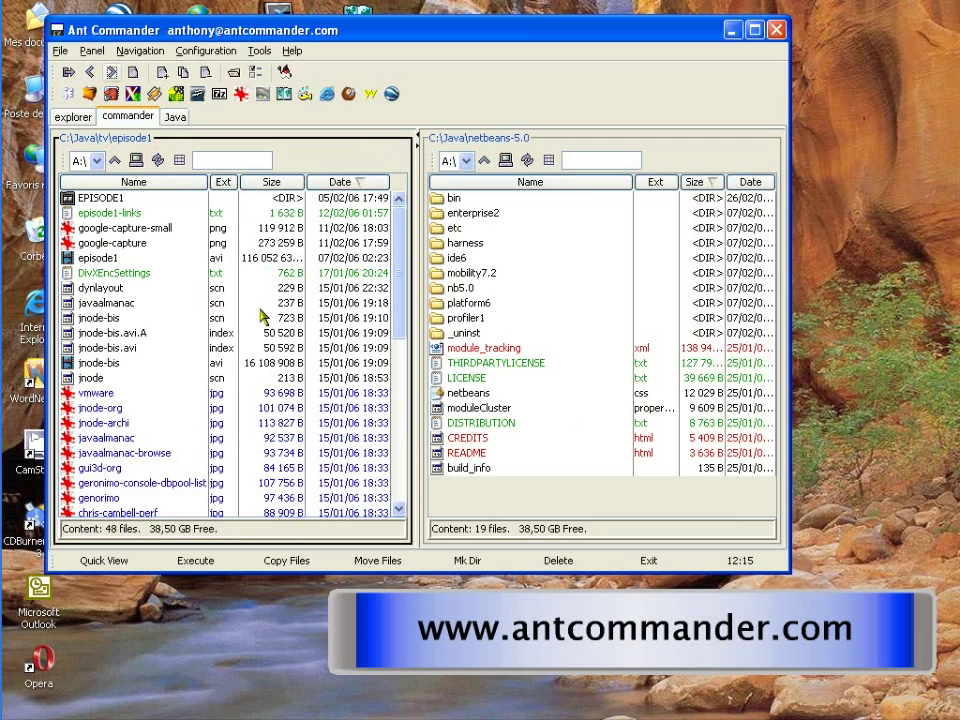
{"action": "left_click", "coordinate": [292, 51]}
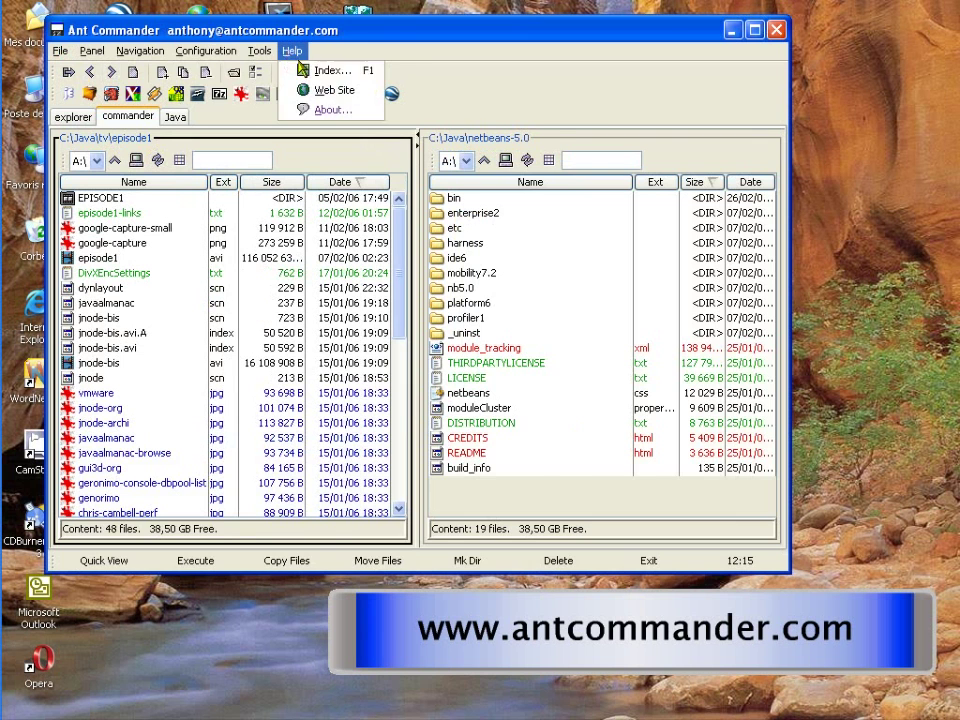
{"action": "left_click", "coordinate": [318, 70]}
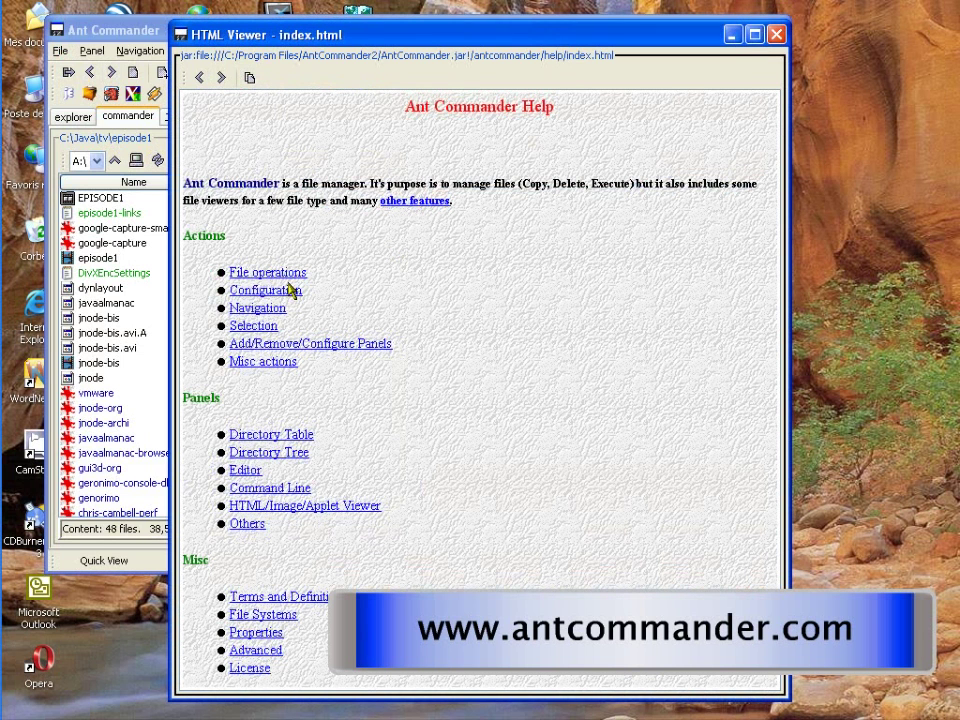
{"action": "left_click", "coordinate": [288, 290]}
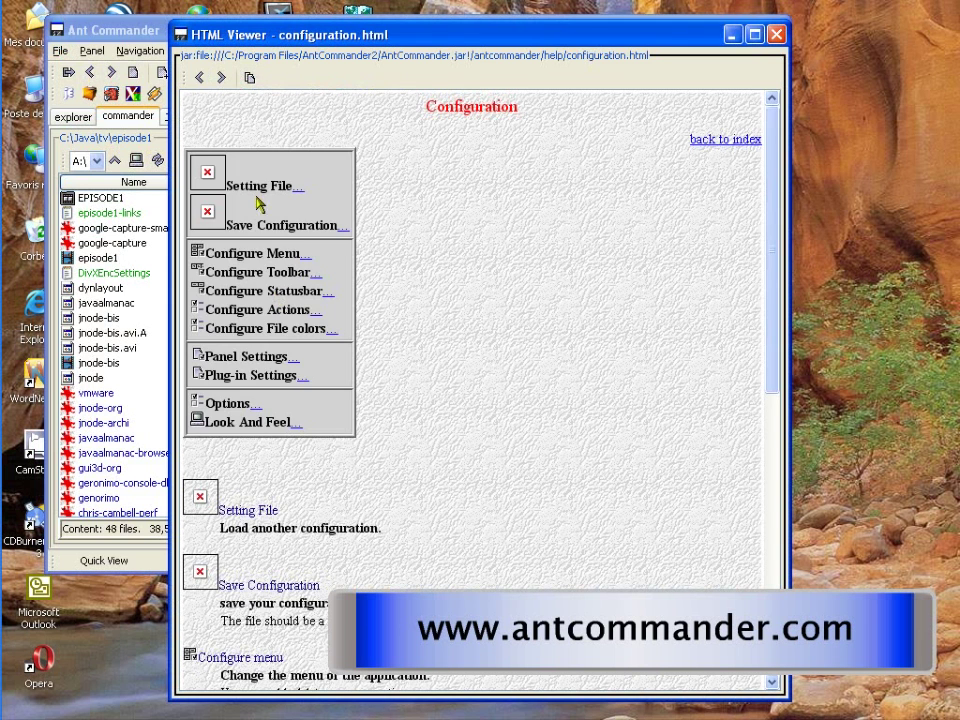
{"action": "left_click", "coordinate": [200, 78]}
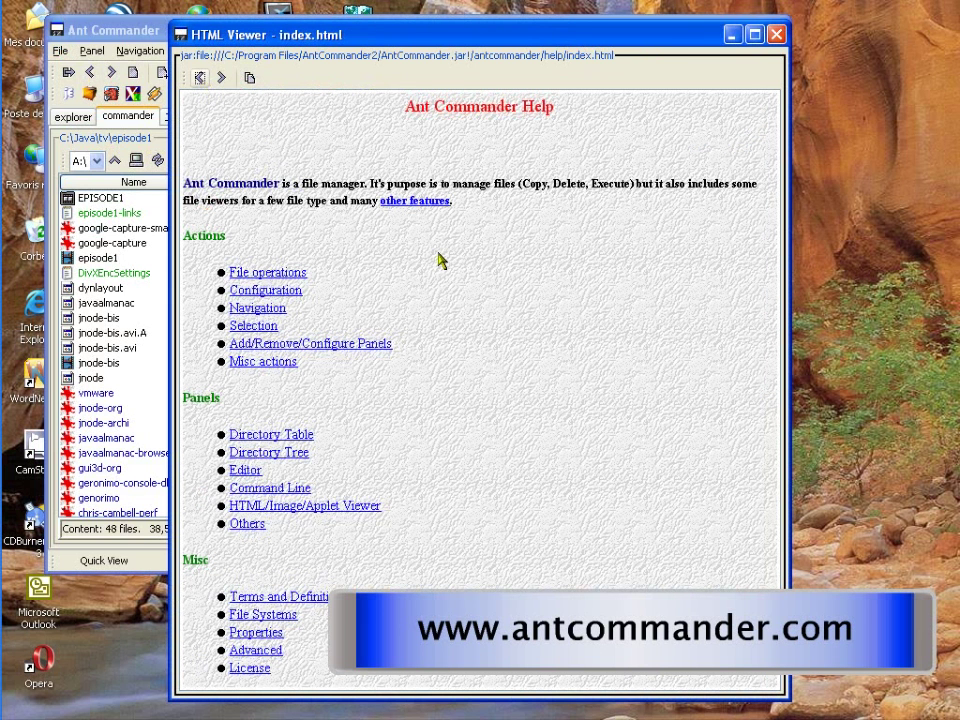
- Close the help viewer and navigate the Tools menu to its Configuration options
{"action": "left_click", "coordinate": [777, 36]}
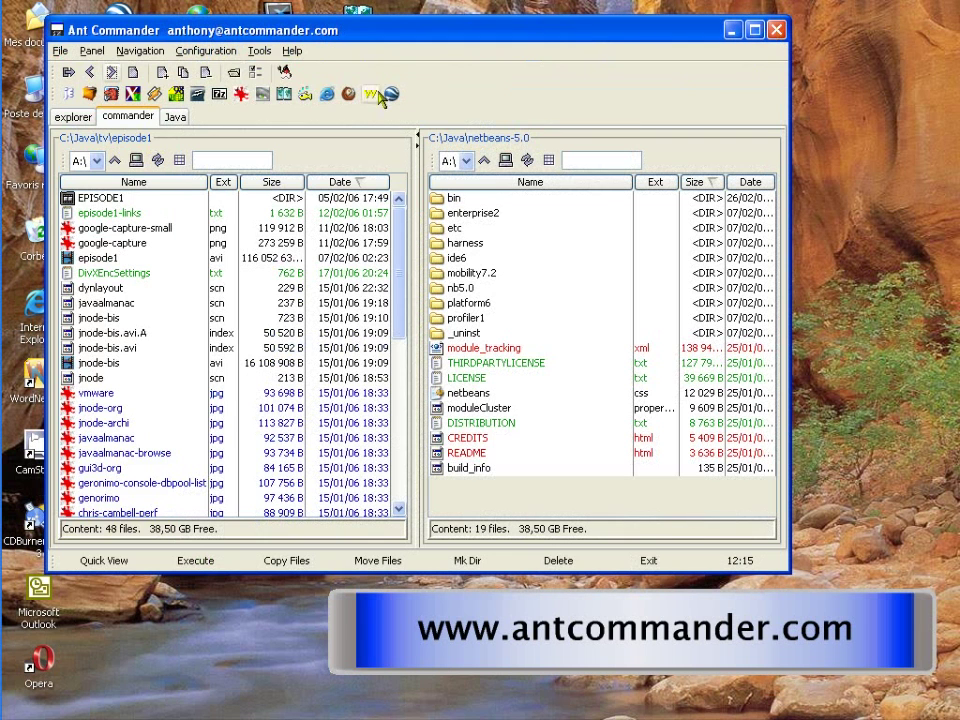
{"action": "left_click", "coordinate": [256, 52]}
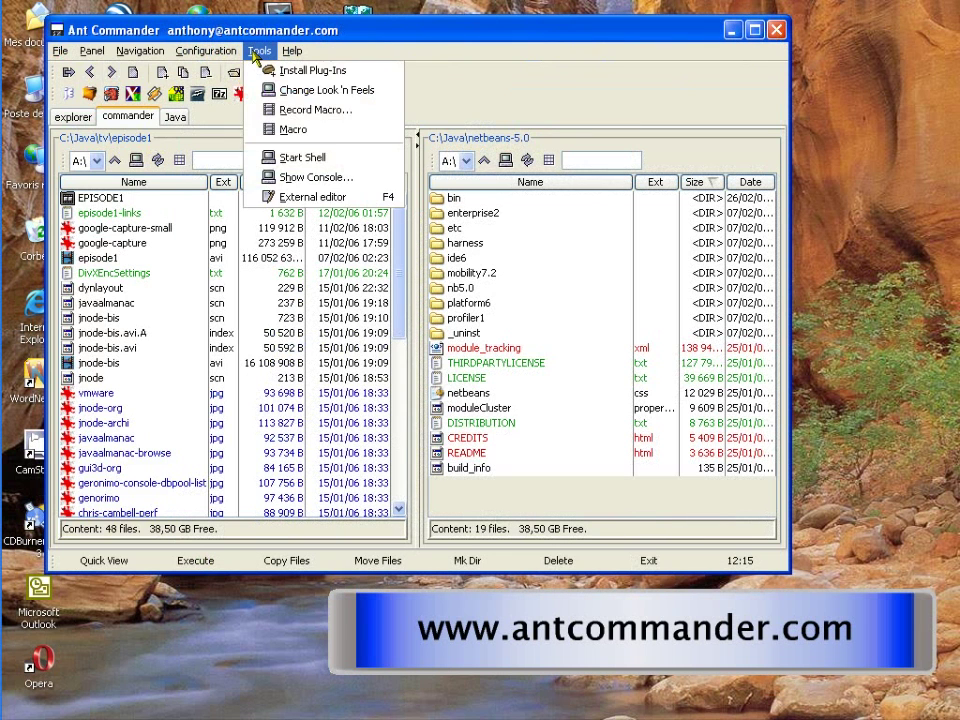
{"action": "mouse_move", "coordinate": [222, 57]}
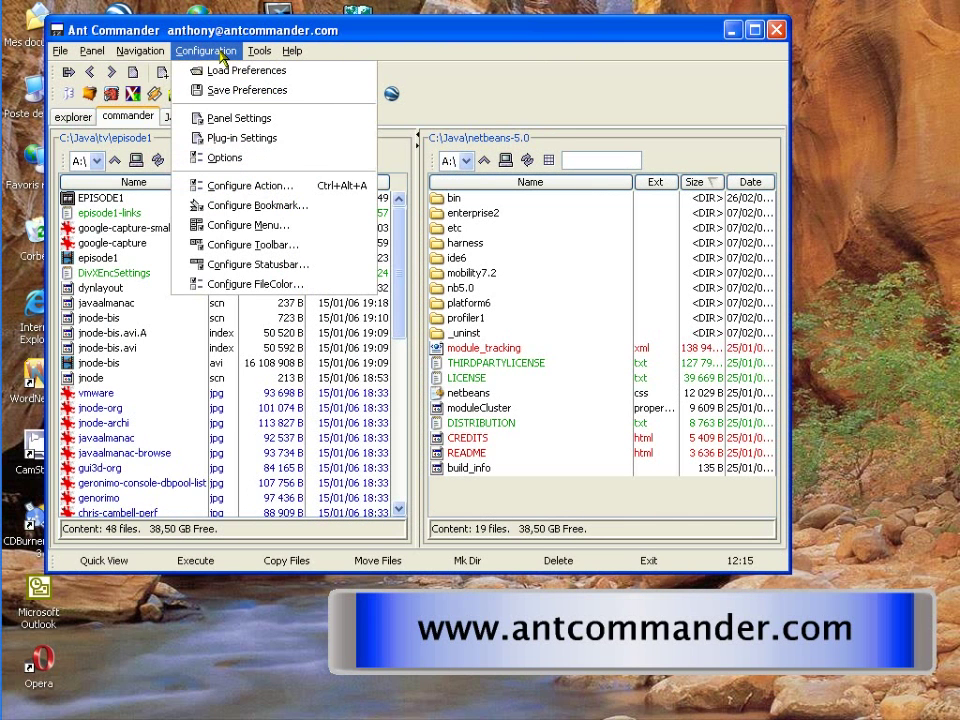
{"action": "left_click", "coordinate": [221, 57]}
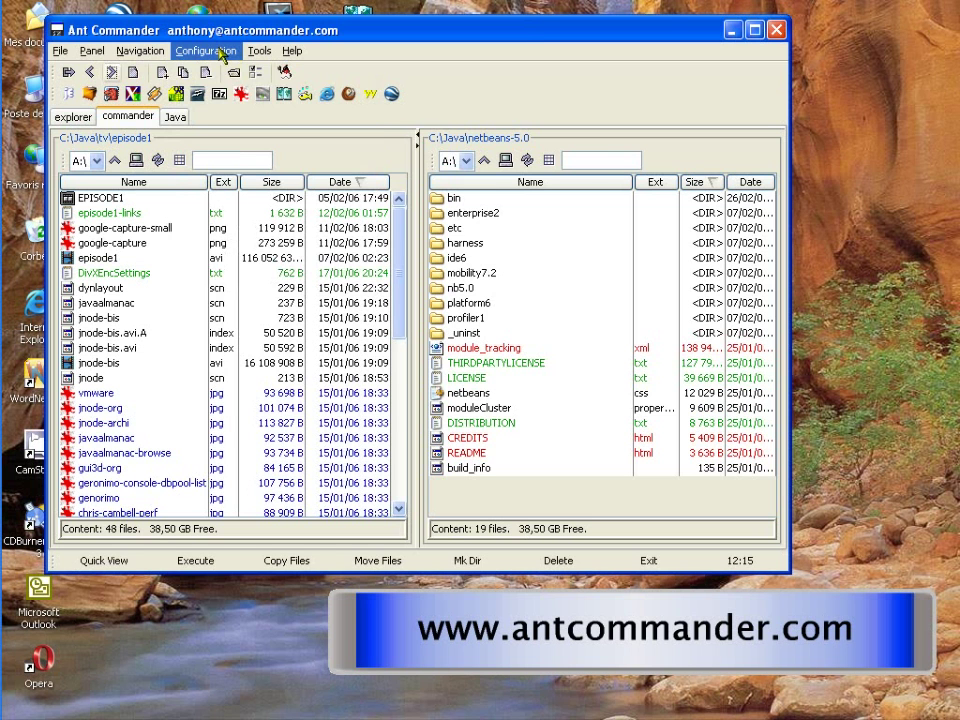
{"action": "left_click", "coordinate": [200, 50]}
- Open Configure Action and expand the Navigation and DirectoryTable categories
{"action": "left_click", "coordinate": [250, 186]}
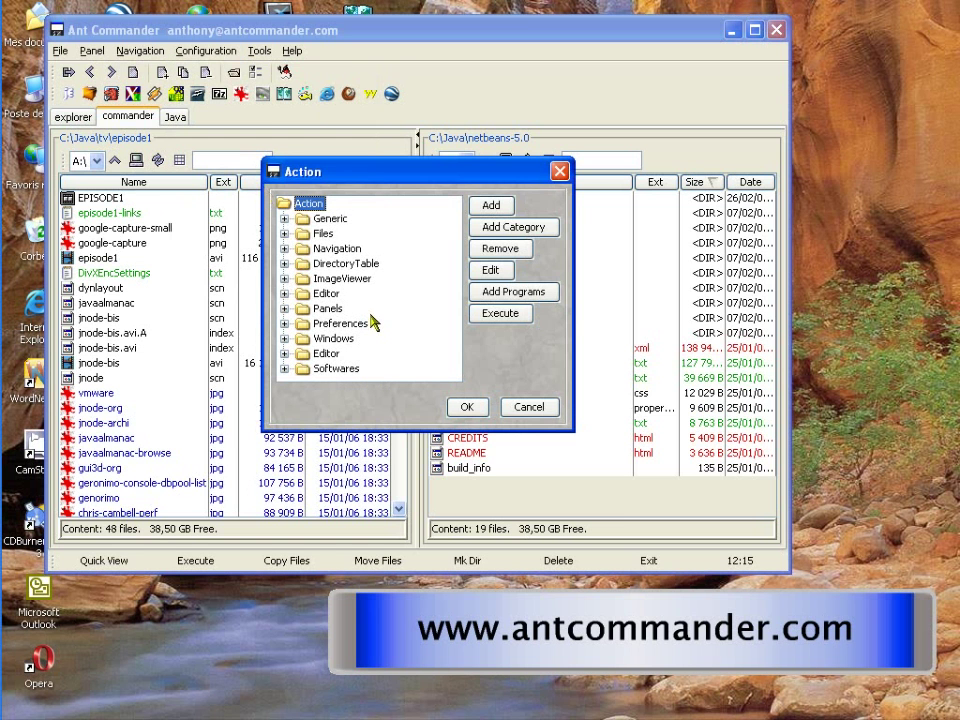
{"action": "left_click", "coordinate": [284, 249]}
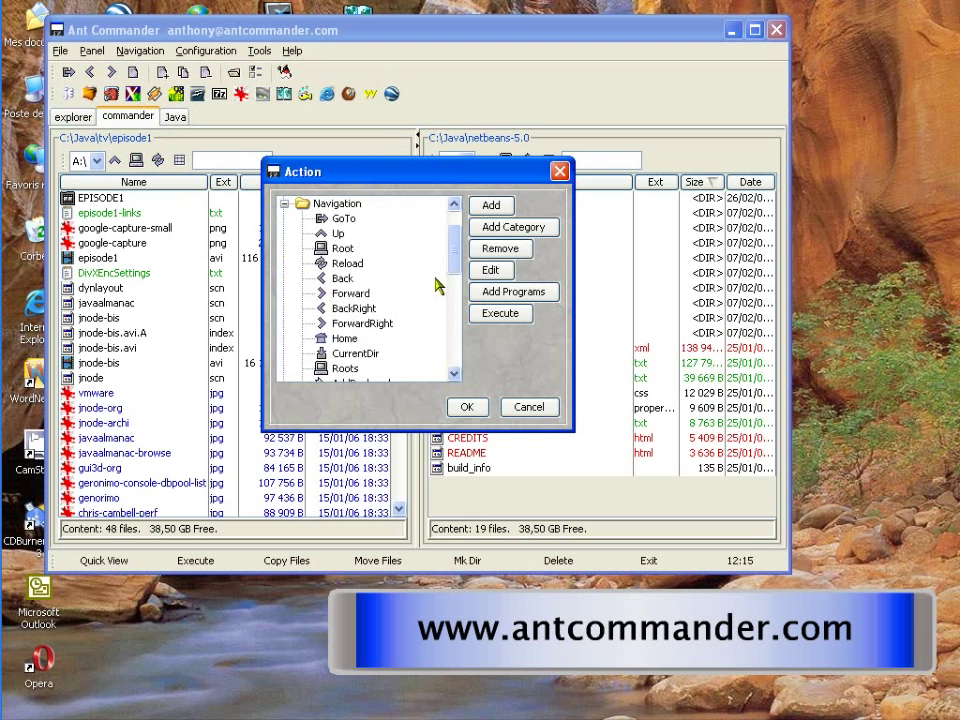
{"action": "left_click_drag", "start_coordinate": [452, 257], "coordinate": [452, 332]}
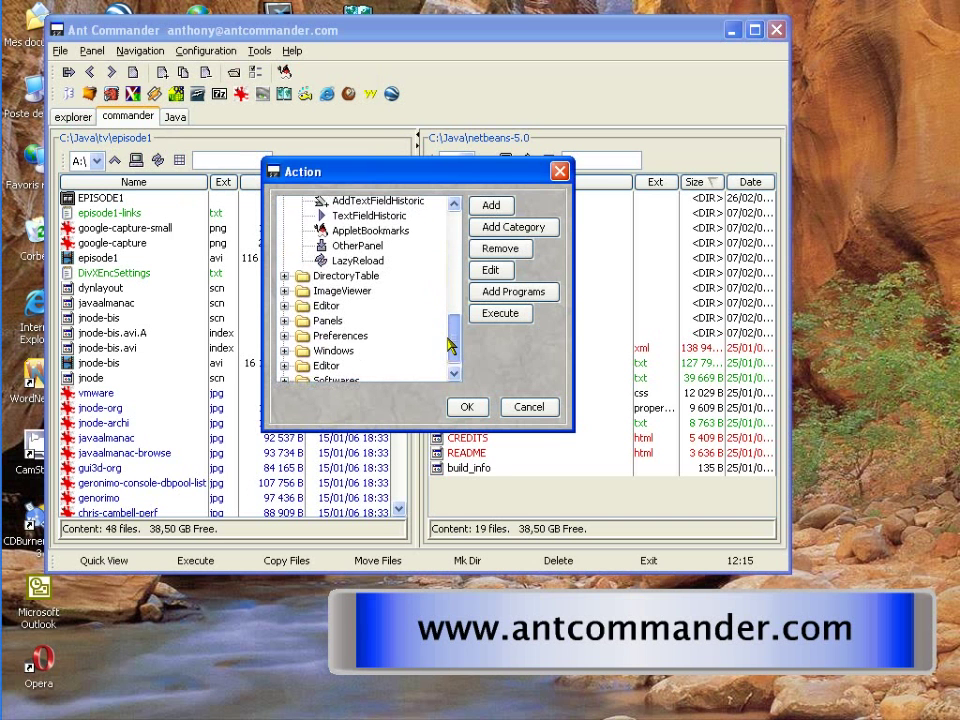
{"action": "left_click", "coordinate": [285, 274]}
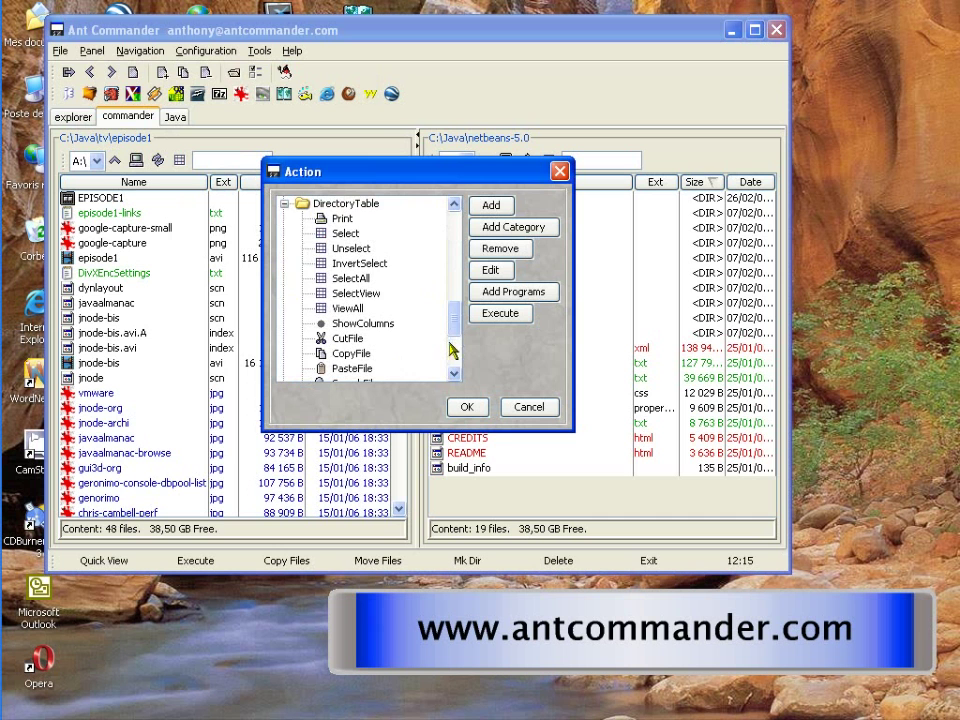
{"action": "left_click_drag", "start_coordinate": [452, 323], "coordinate": [452, 355]}
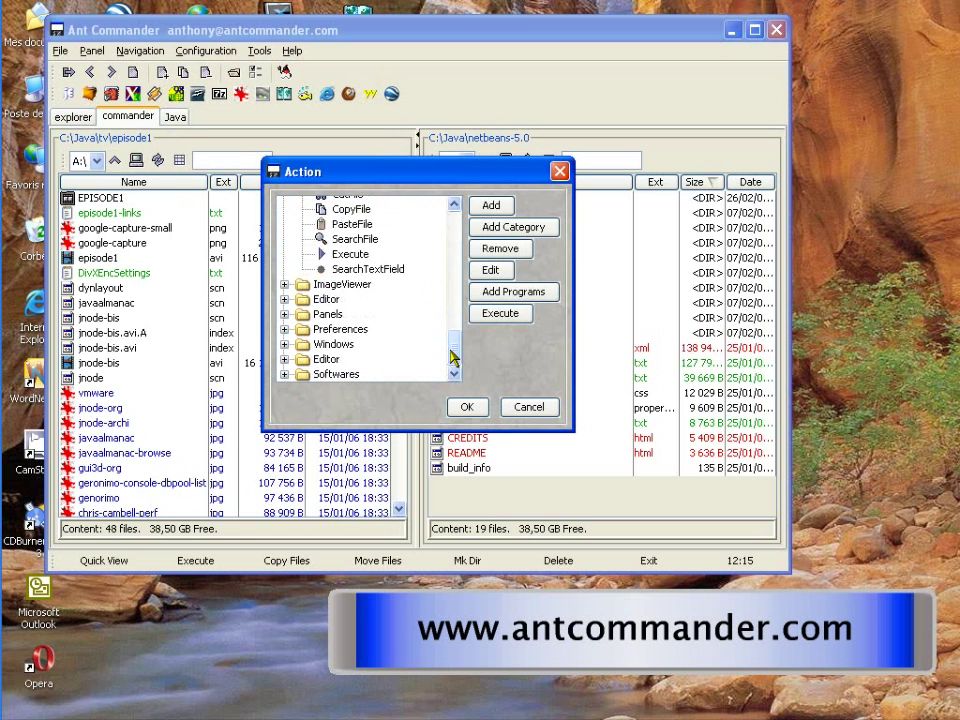
- Expand the ImageViewer, Editor, Panels and Preferences categories and scroll through their actions
{"action": "left_click", "coordinate": [285, 289]}
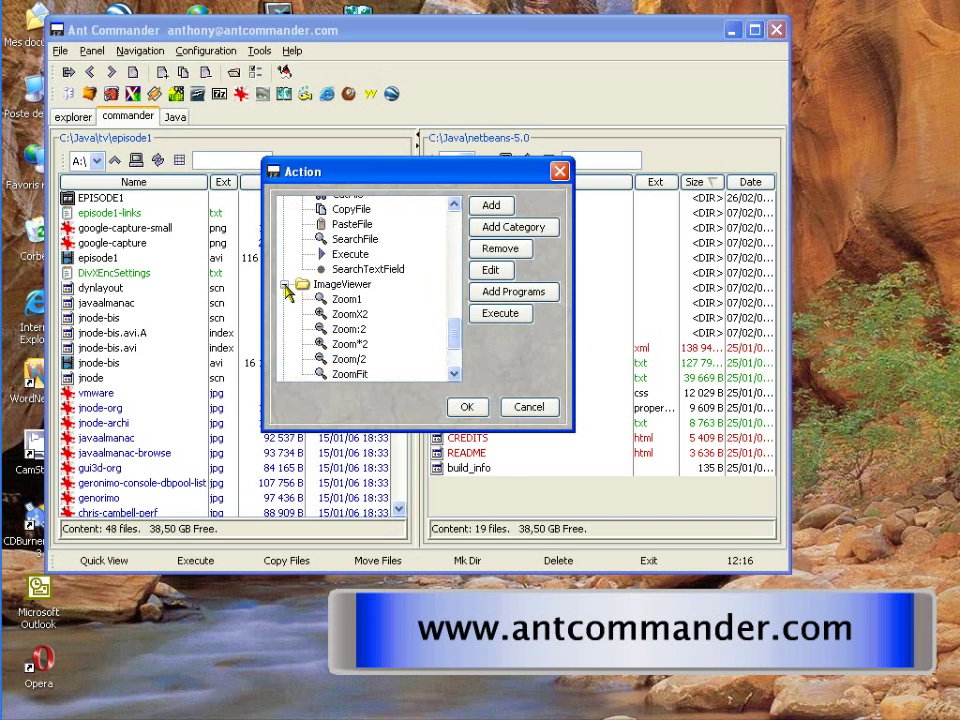
{"action": "left_click_drag", "start_coordinate": [454, 340], "coordinate": [455, 368]}
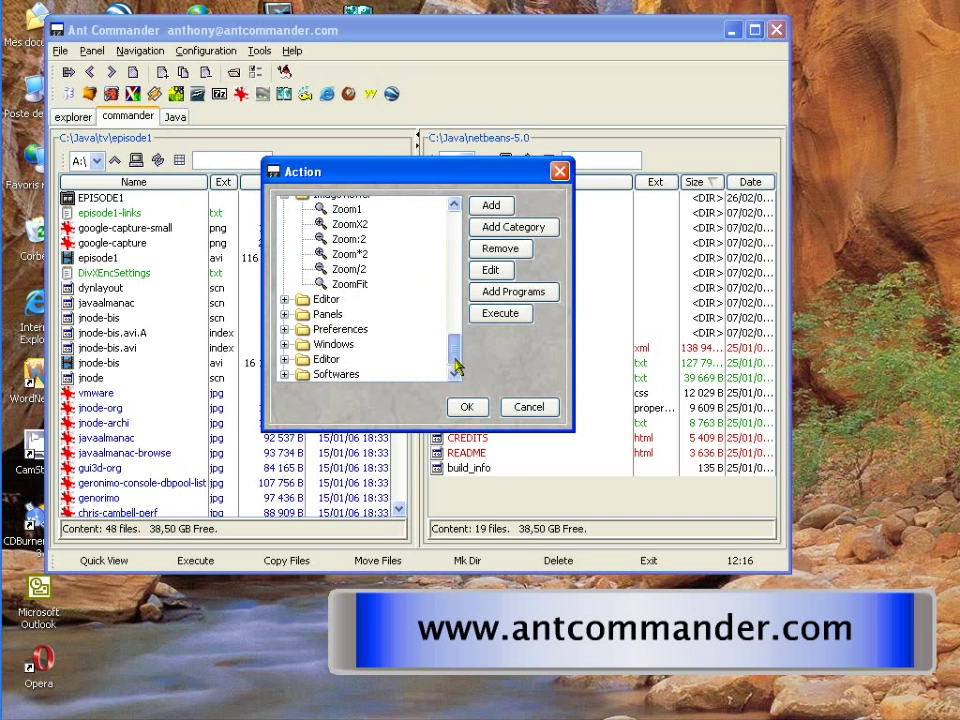
{"action": "left_click", "coordinate": [285, 299]}
{"action": "left_click_drag", "start_coordinate": [455, 342], "coordinate": [455, 356]}
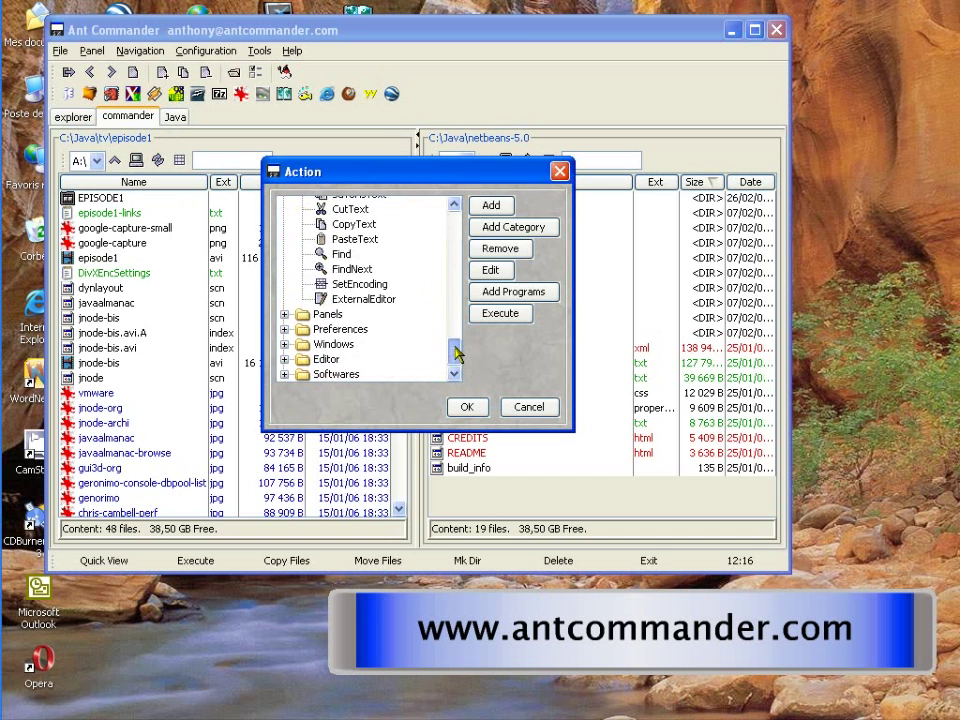
{"action": "left_click", "coordinate": [285, 314]}
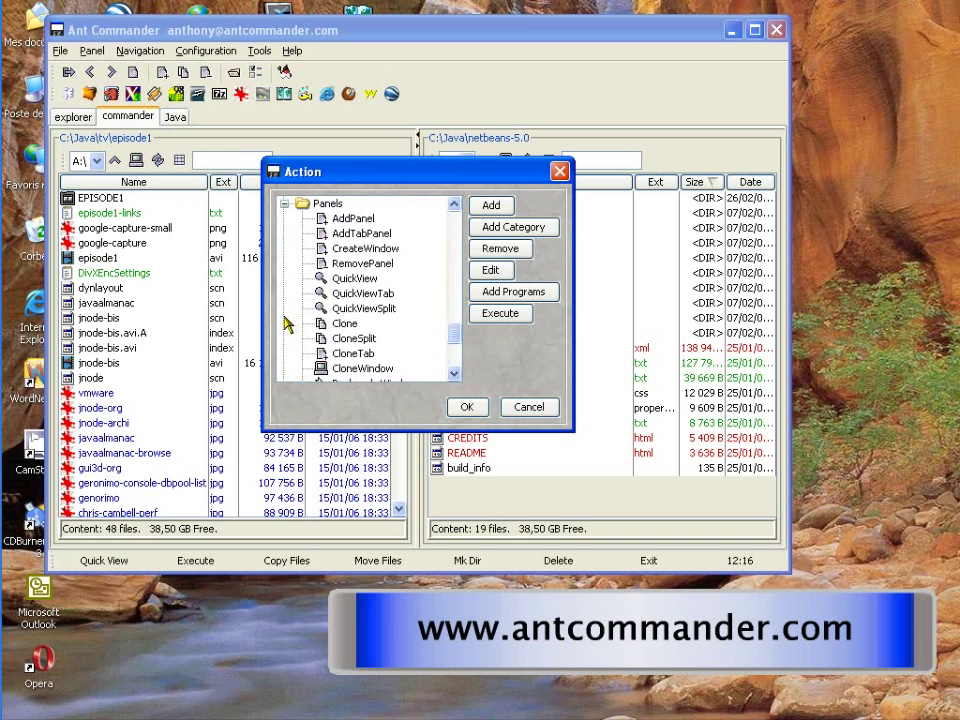
{"action": "left_click_drag", "start_coordinate": [456, 340], "coordinate": [456, 364]}
{"action": "left_click", "coordinate": [285, 331]}
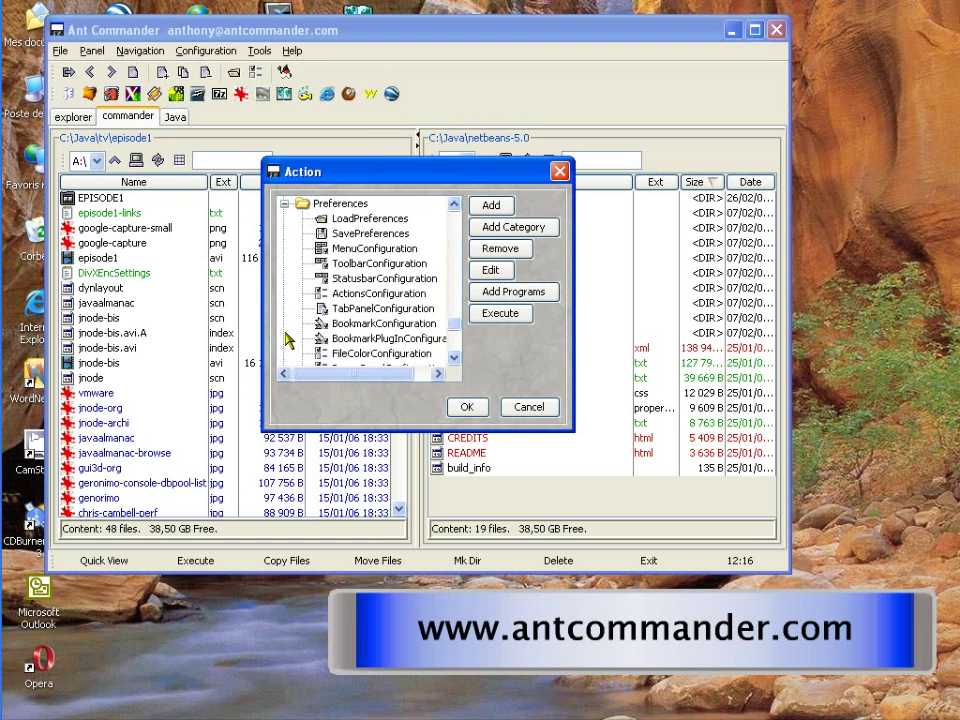
{"action": "left_click_drag", "start_coordinate": [456, 336], "coordinate": [459, 328]}
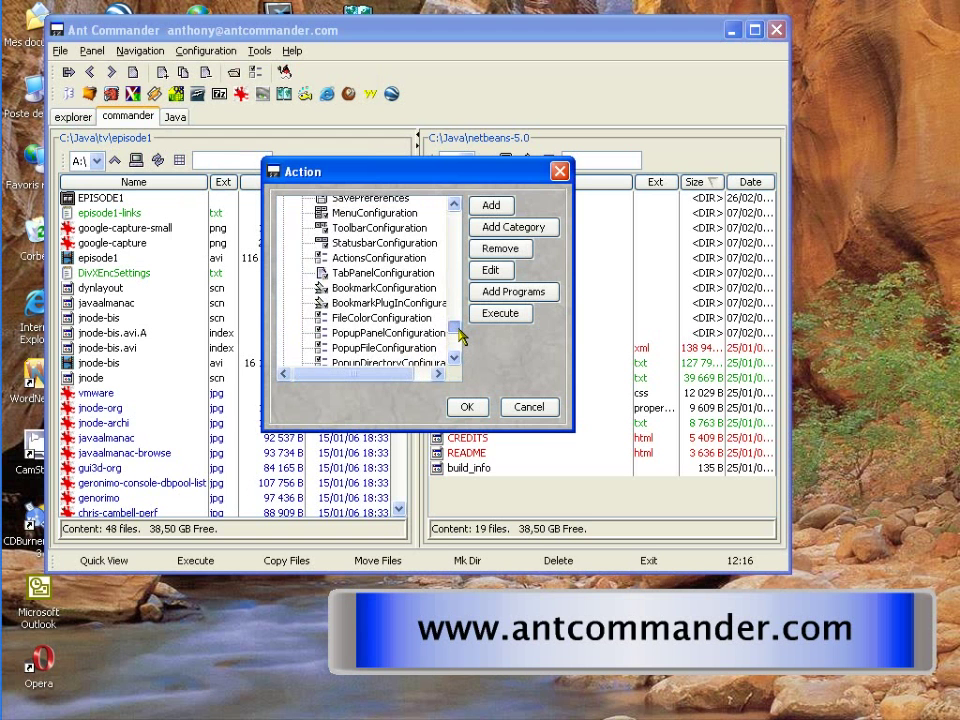
{"action": "left_click_drag", "start_coordinate": [458, 328], "coordinate": [457, 345]}
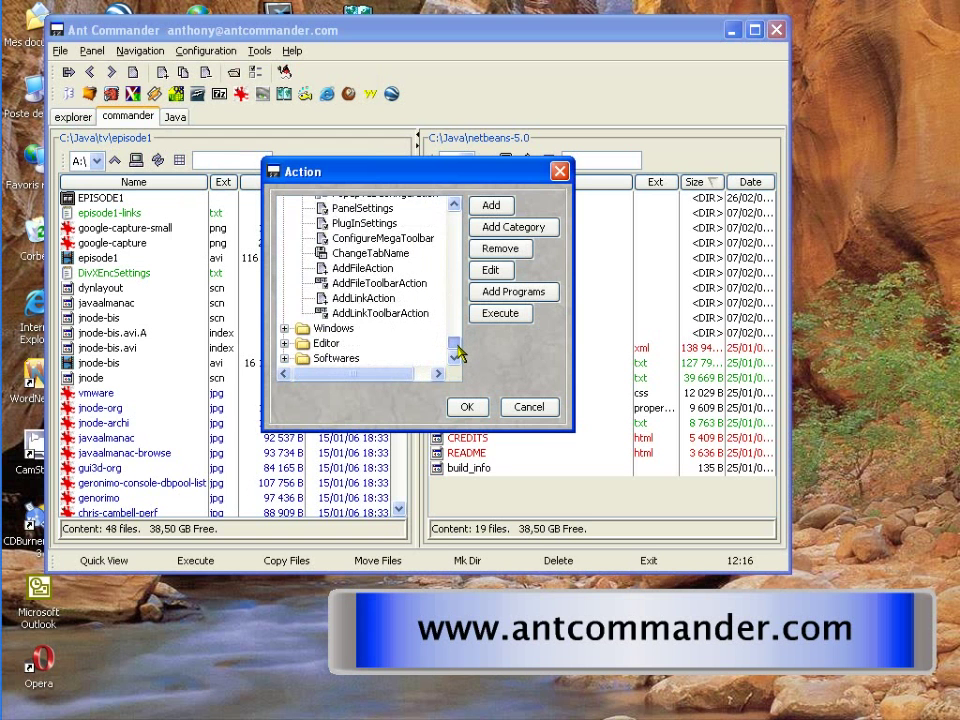
- Execute the Calc action from the Windows category, then close the calculator
{"action": "left_click", "coordinate": [286, 330]}
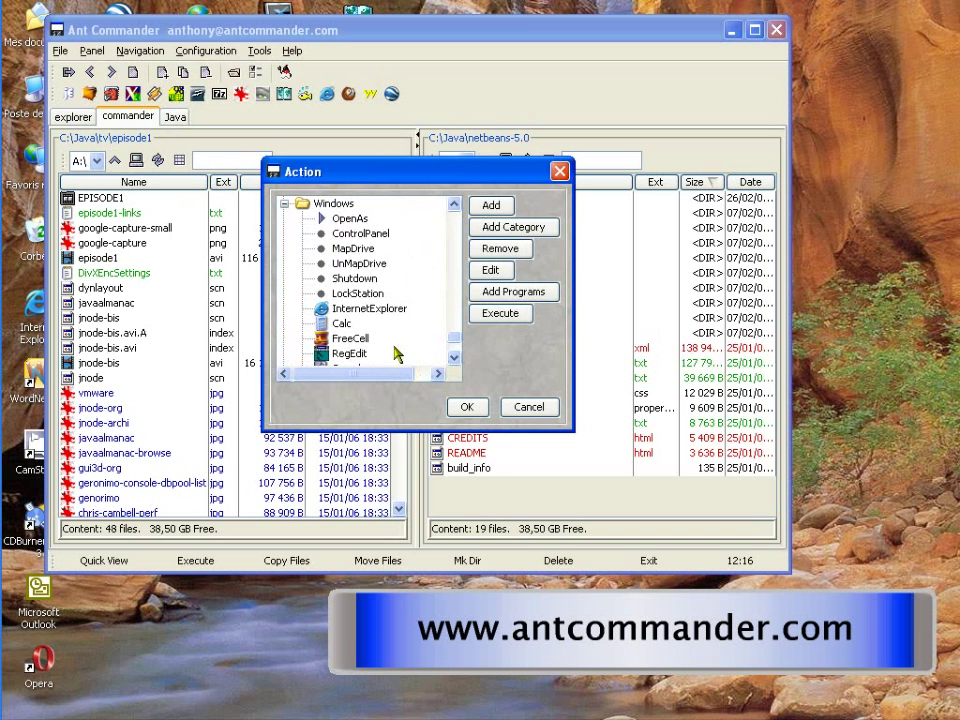
{"action": "left_click", "coordinate": [341, 324]}
{"action": "left_click", "coordinate": [500, 313]}
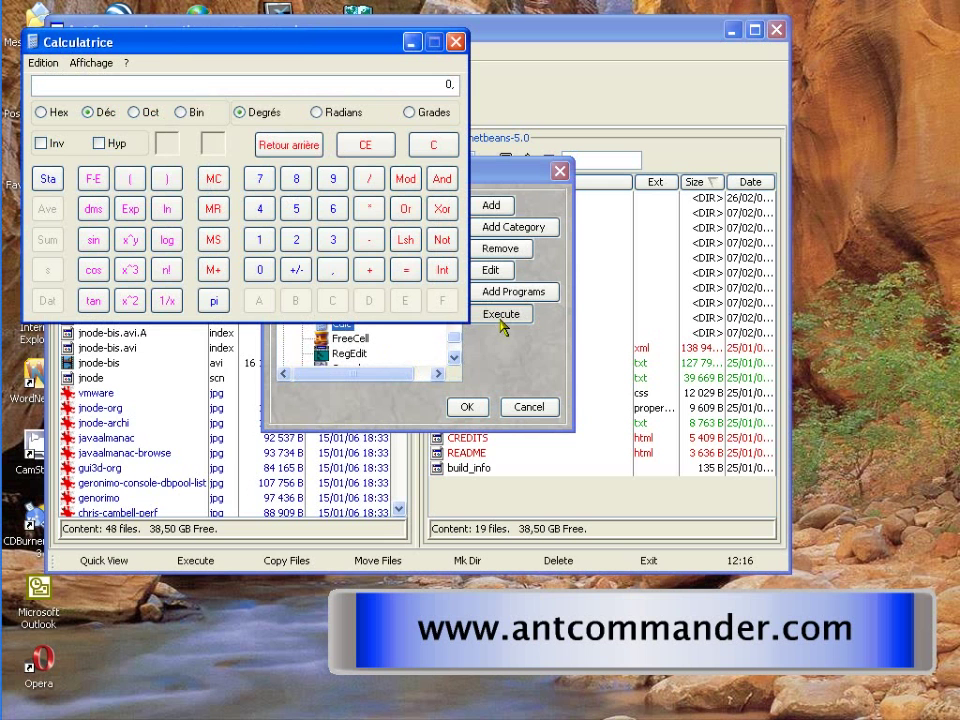
{"action": "left_click", "coordinate": [455, 43]}
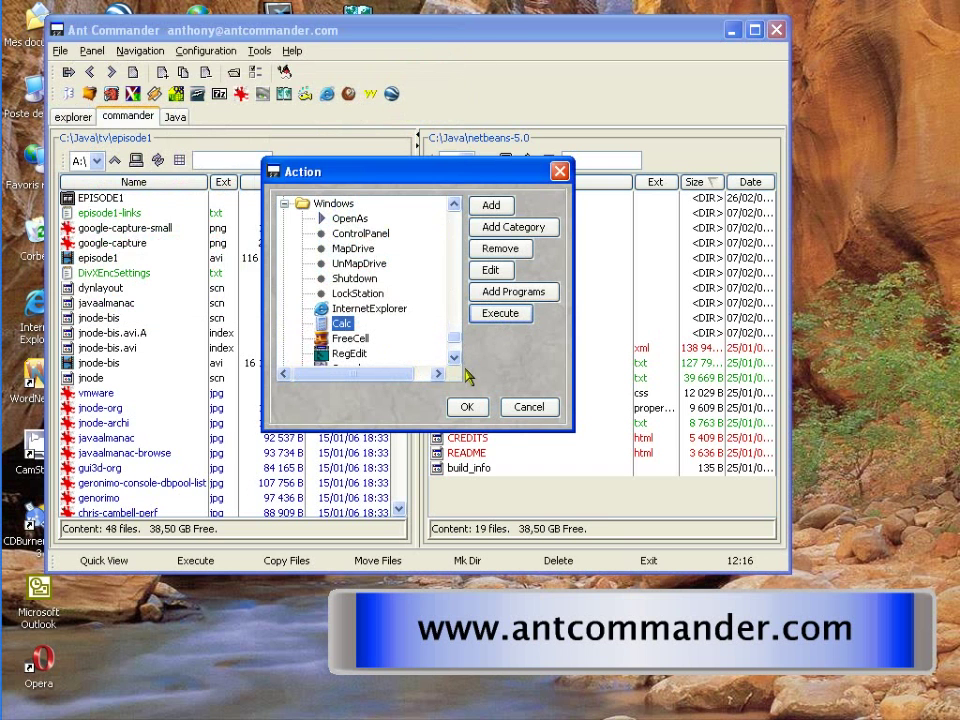
- Browse the Softwares category's actions and cancel the Action dialog without changes
{"action": "scroll", "coordinate": [453, 343], "scroll_direction": "down", "scroll_amount": 1}
{"action": "scroll", "coordinate": [453, 343], "scroll_direction": "up", "scroll_amount": 1}
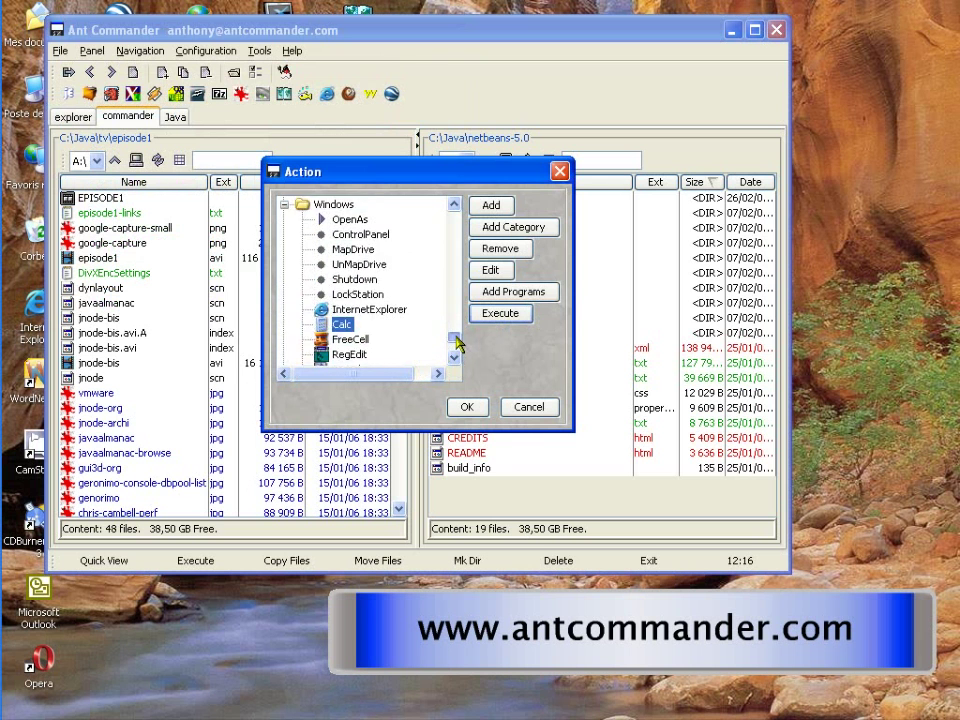
{"action": "scroll", "coordinate": [455, 346], "scroll_direction": "down", "scroll_amount": 2}
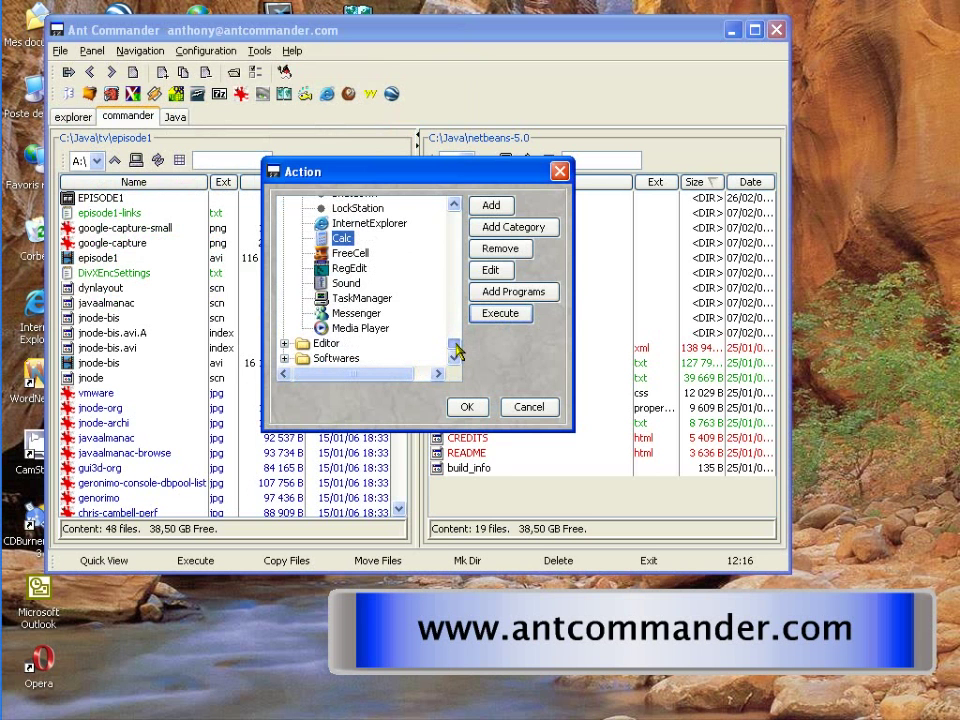
{"action": "left_click", "coordinate": [284, 343]}
{"action": "left_click", "coordinate": [284, 268]}
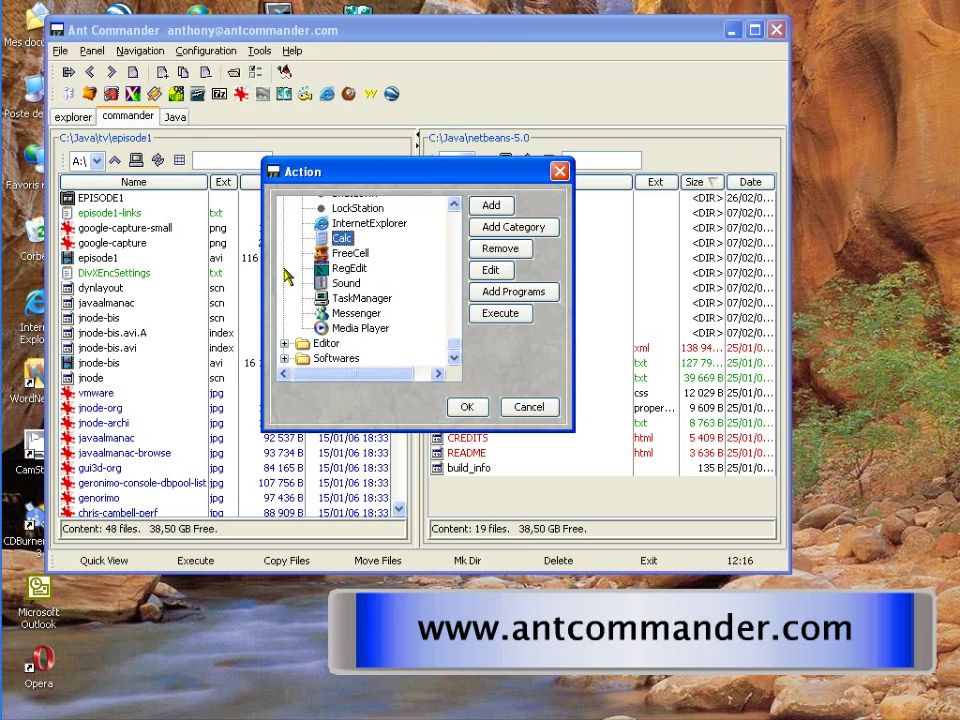
{"action": "left_click", "coordinate": [284, 358]}
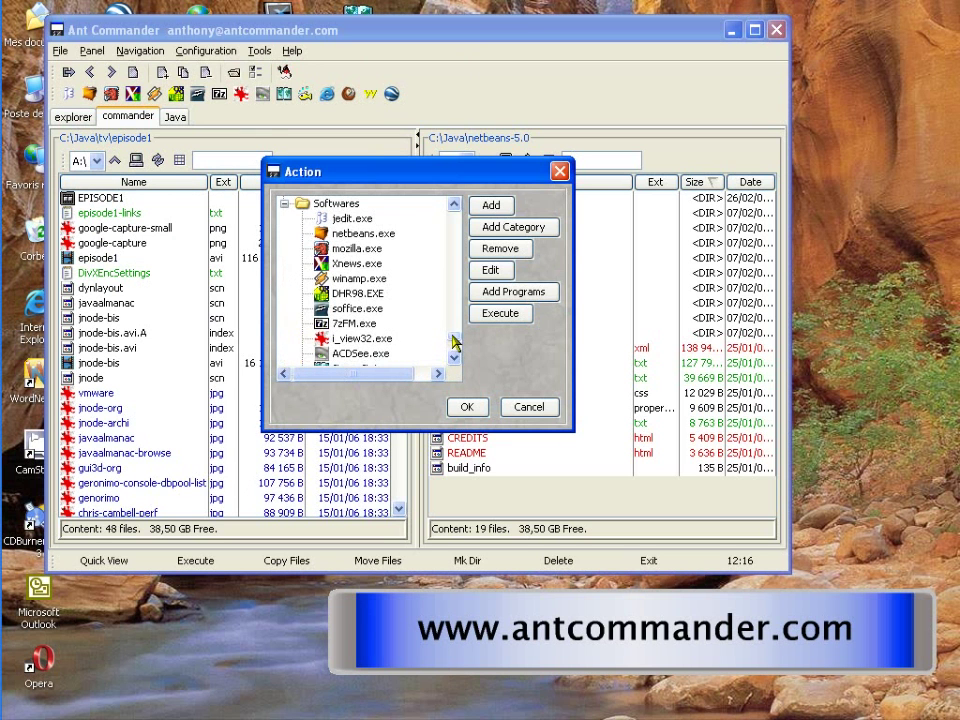
{"action": "scroll", "coordinate": [452, 345], "scroll_direction": "down", "scroll_amount": 2}
{"action": "scroll", "coordinate": [455, 347], "scroll_direction": "down", "scroll_amount": 1}
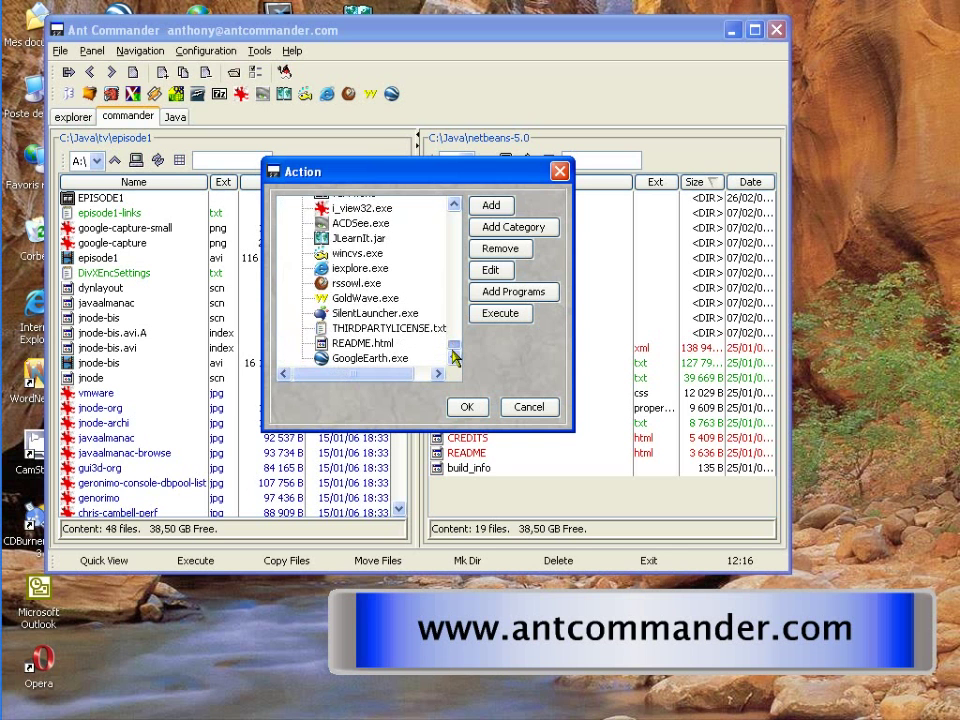
{"action": "scroll", "coordinate": [453, 345], "scroll_direction": "up", "scroll_amount": 5}
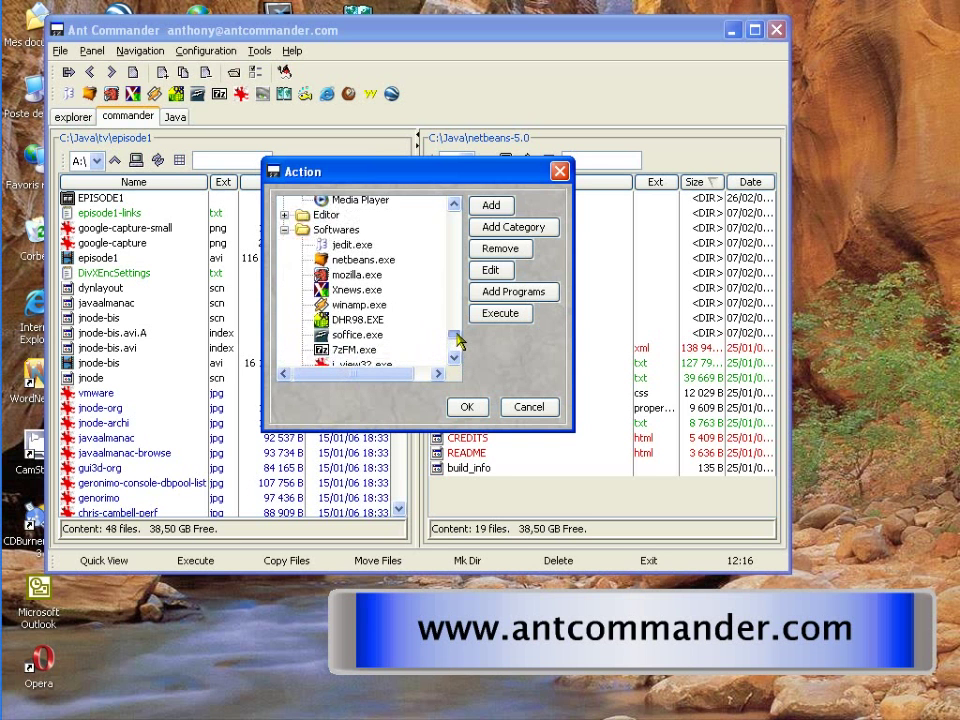
{"action": "left_click", "coordinate": [540, 412]}
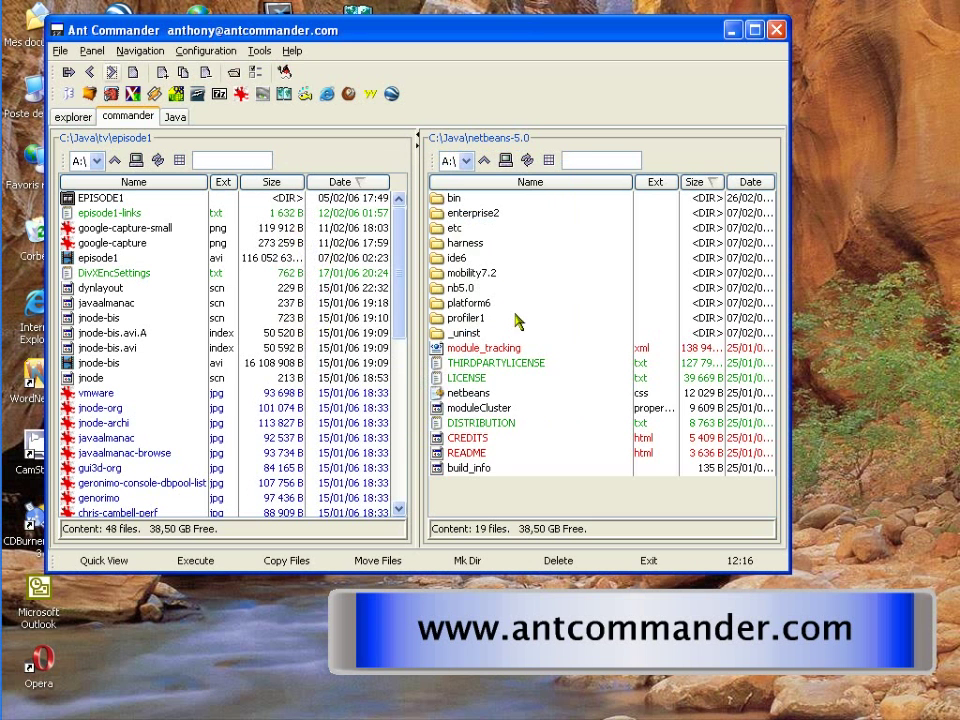
{"action": "left_click", "coordinate": [259, 51]}
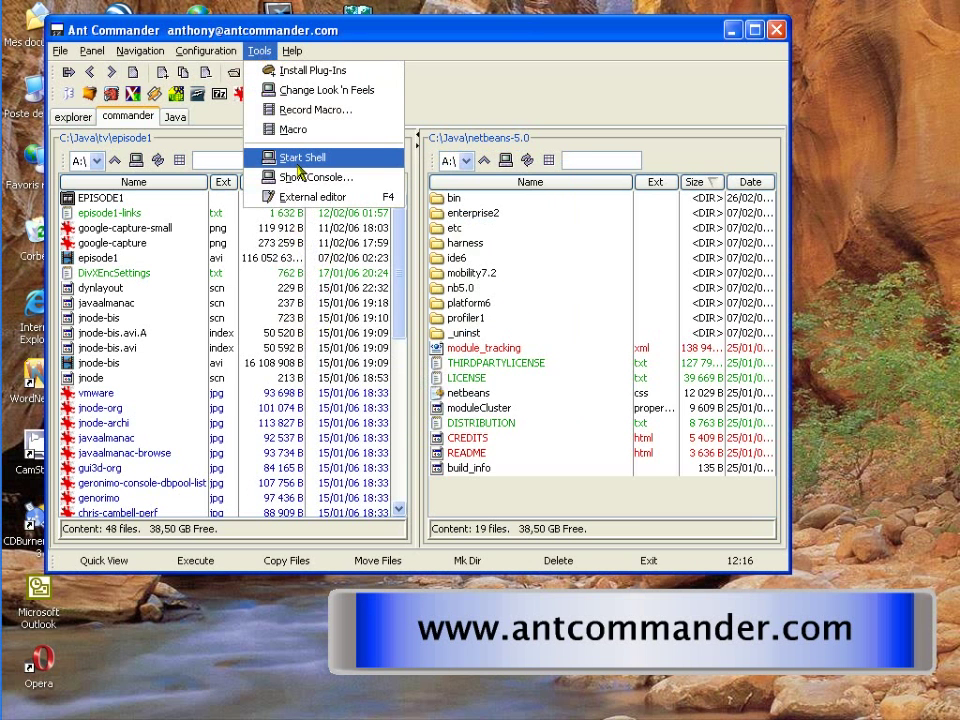
{"action": "left_click", "coordinate": [290, 70]}
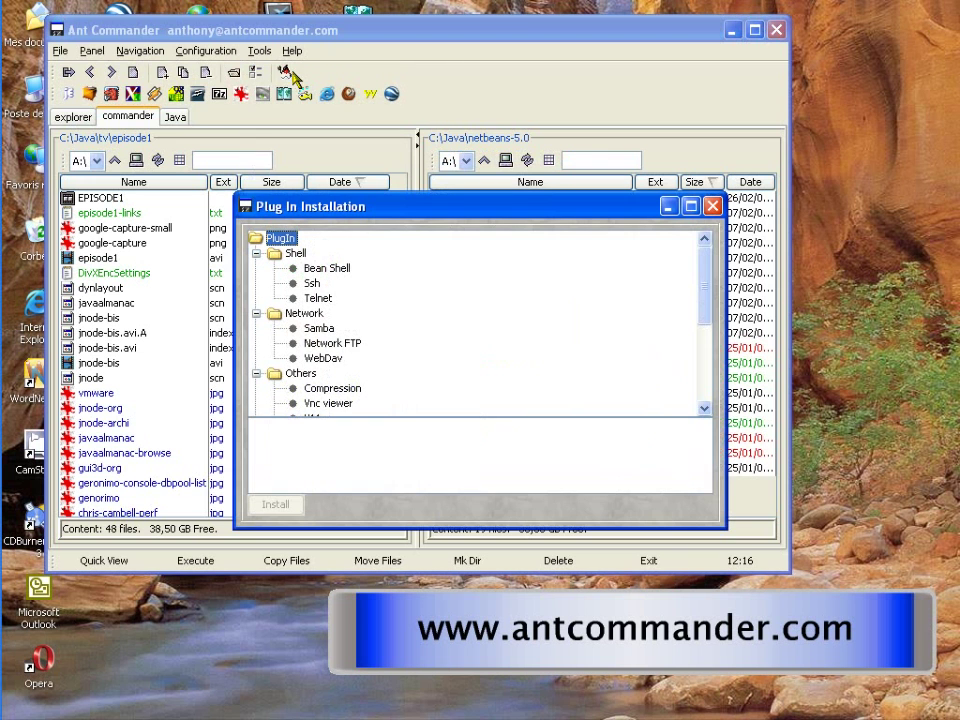
{"action": "left_click", "coordinate": [330, 270]}
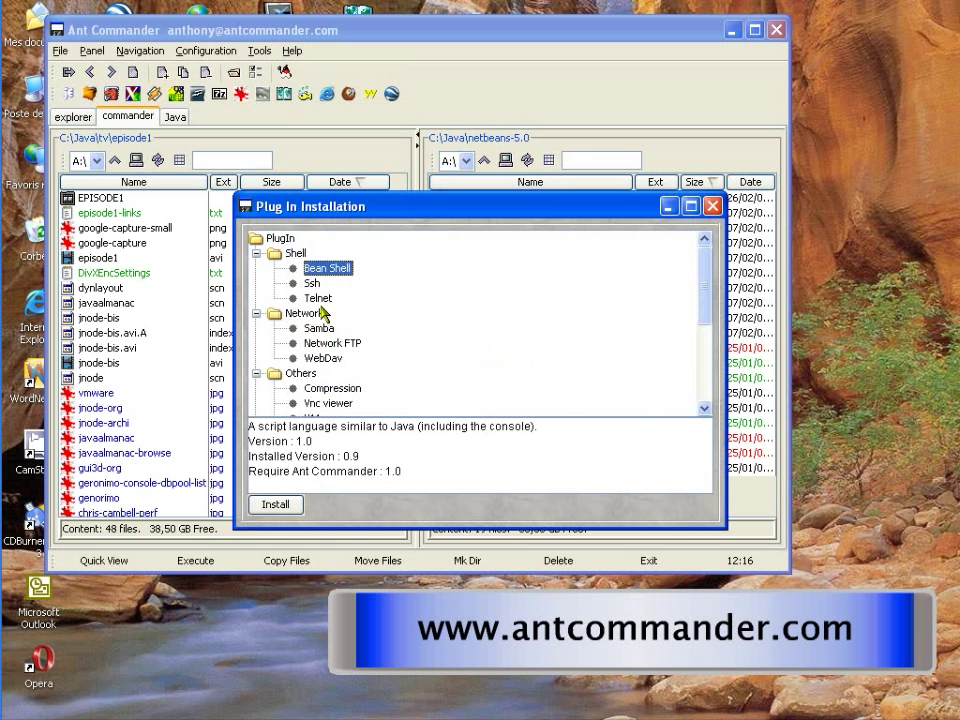
{"action": "left_click_drag", "start_coordinate": [707, 266], "coordinate": [707, 322]}
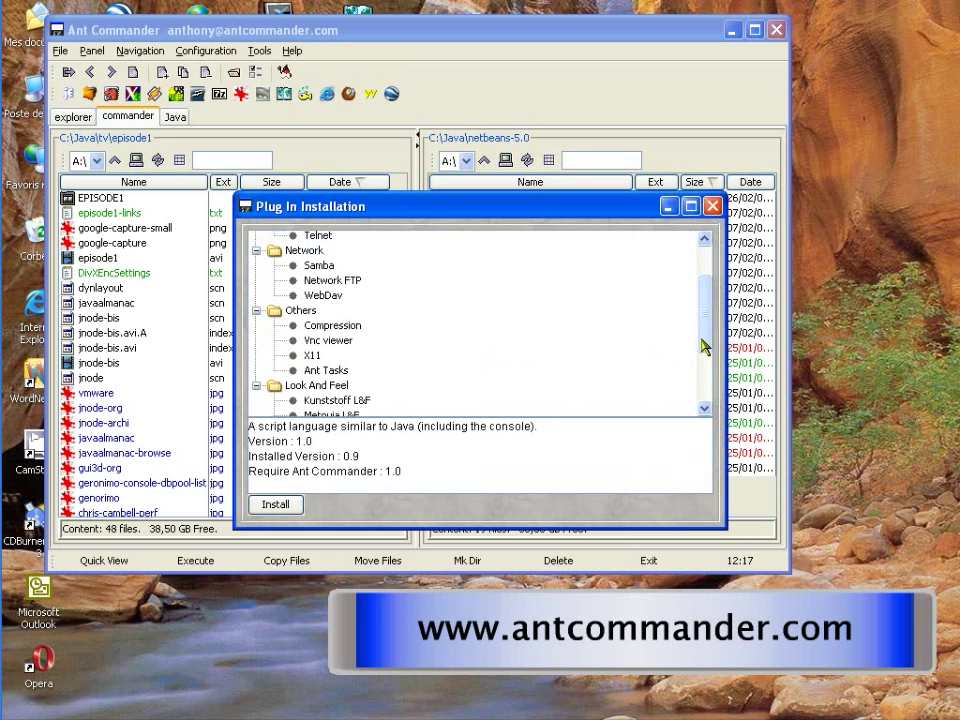
{"action": "scroll", "coordinate": [705, 352], "scroll_direction": "down", "scroll_amount": 1}
{"action": "left_click_drag", "start_coordinate": [705, 352], "coordinate": [707, 368]}
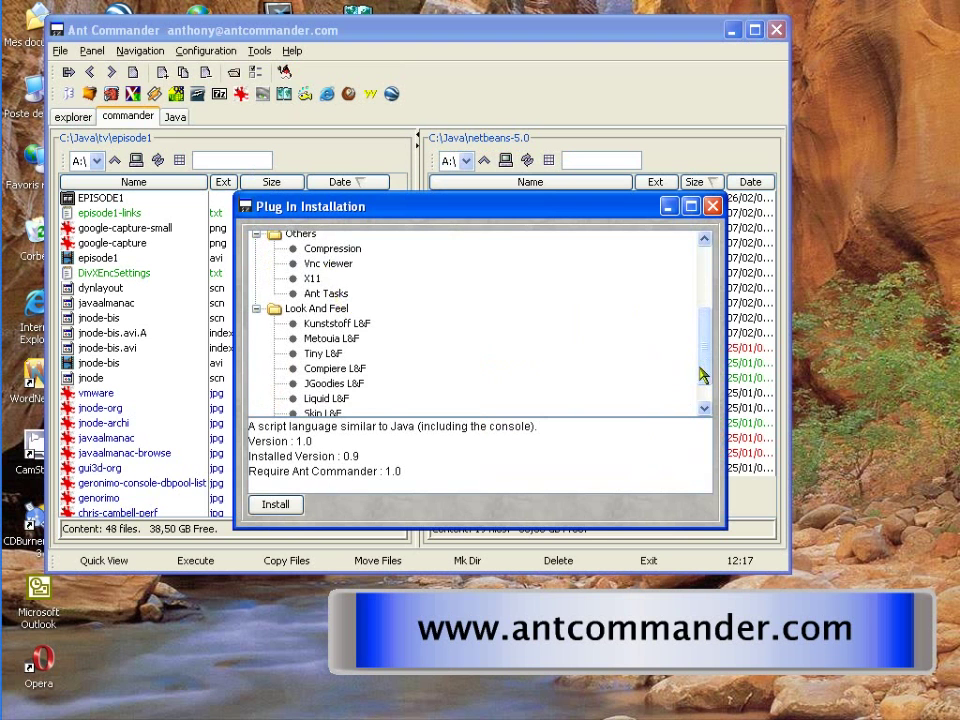
{"action": "scroll", "coordinate": [706, 366], "scroll_direction": "down", "scroll_amount": 1}
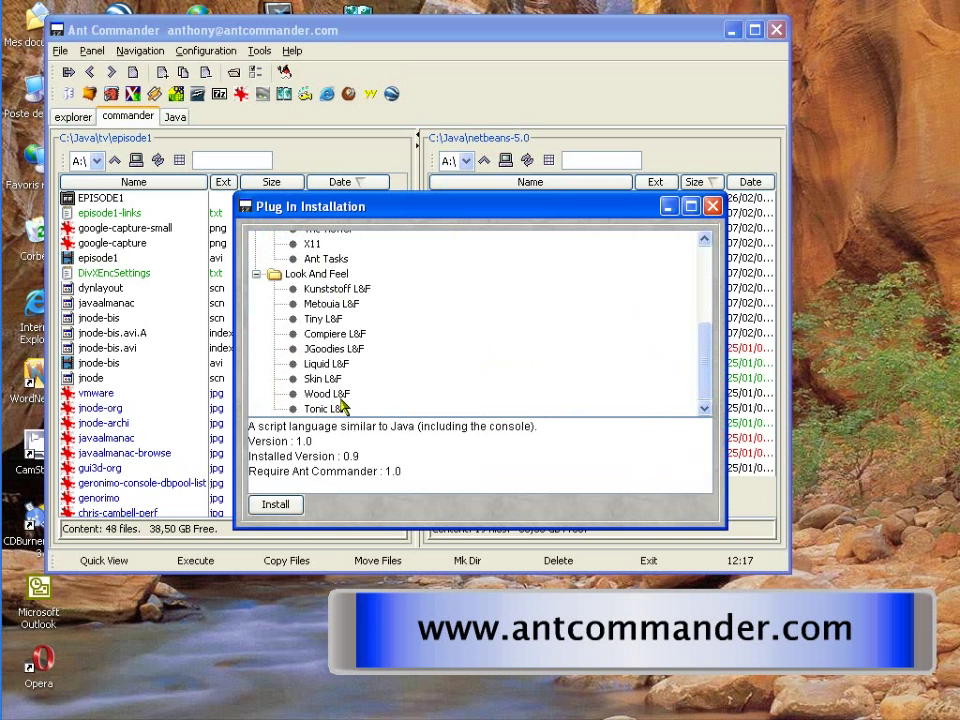
{"action": "left_click", "coordinate": [320, 349]}
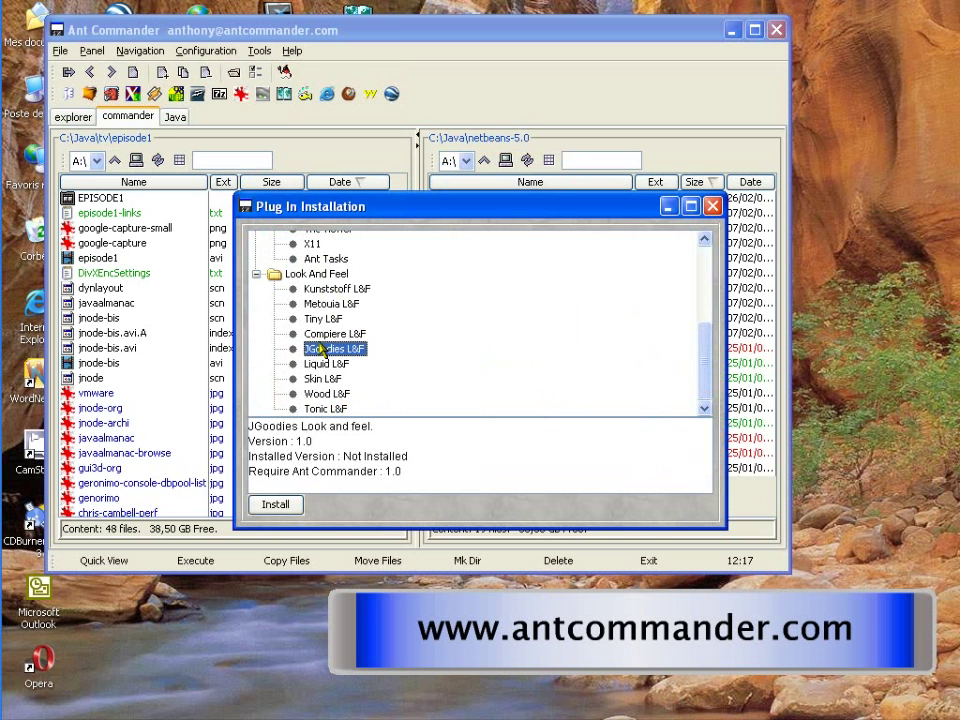
{"action": "left_click", "coordinate": [712, 206]}
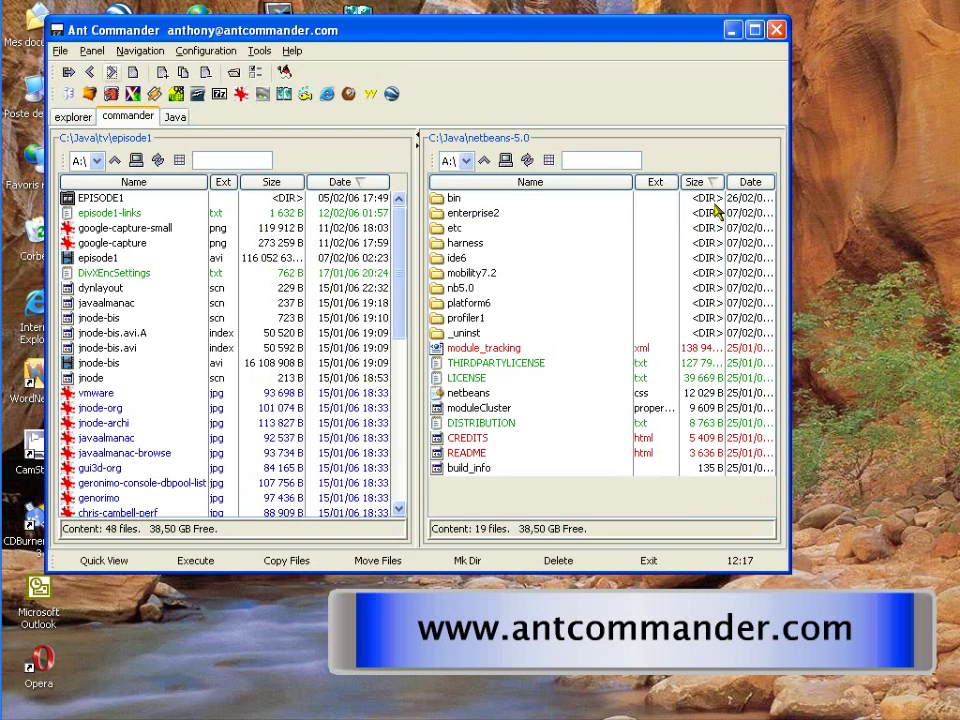